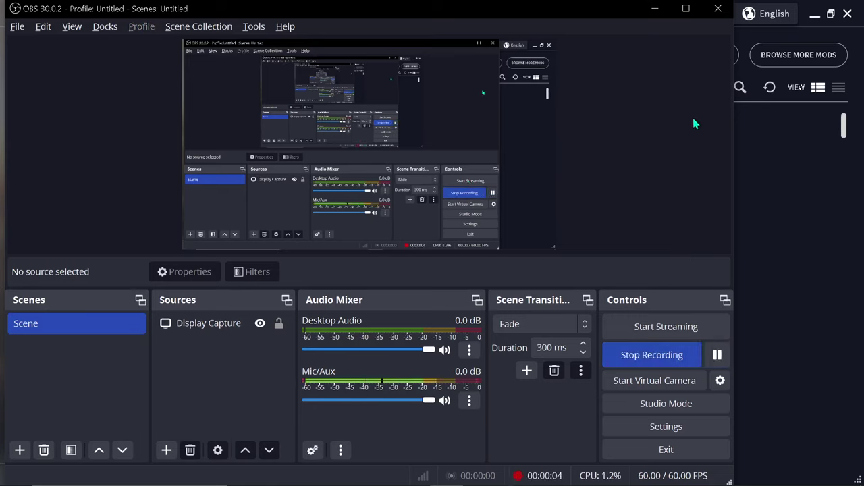
- Minimize OBS Studio so the Paradox Launcher's mod upload dialog is visible
click(654, 8)
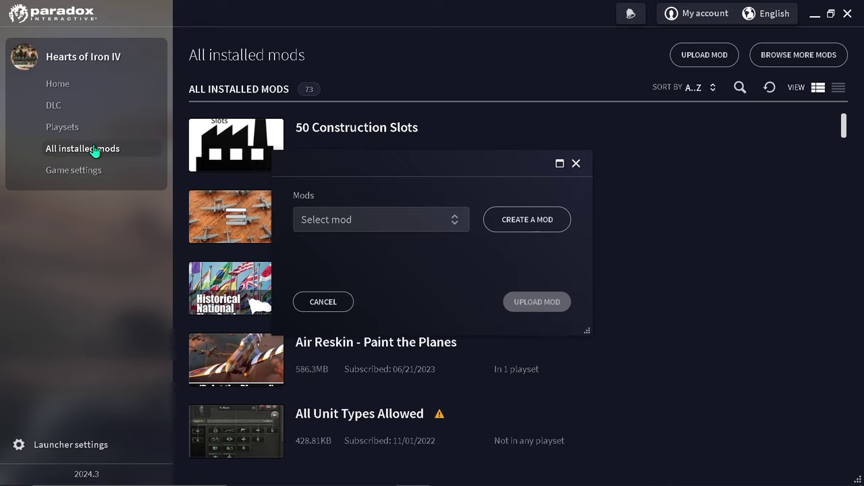
- Create the mod 'Provinces tset2', version 1, directory mod/PT2, tagged Map
click(513, 223)
click(373, 224)
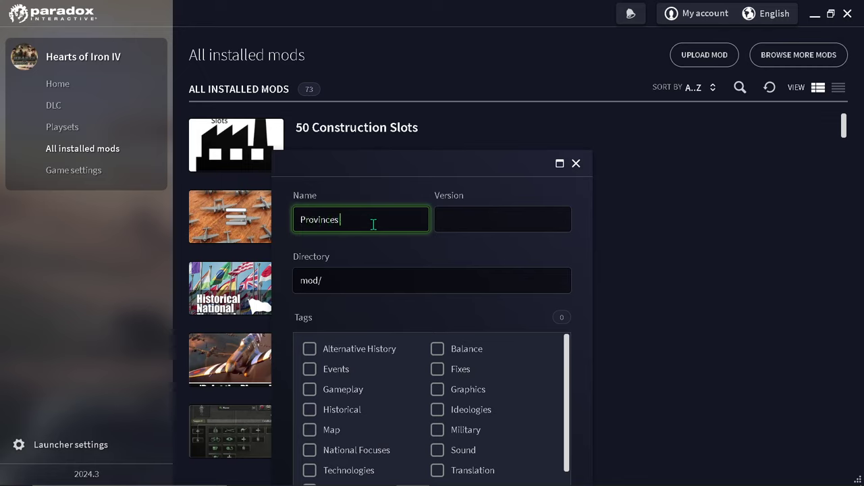
click(451, 217)
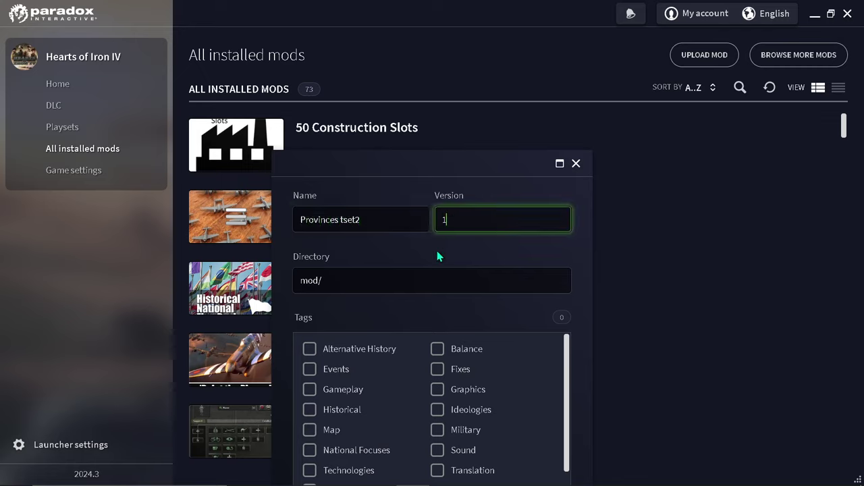
click(424, 272)
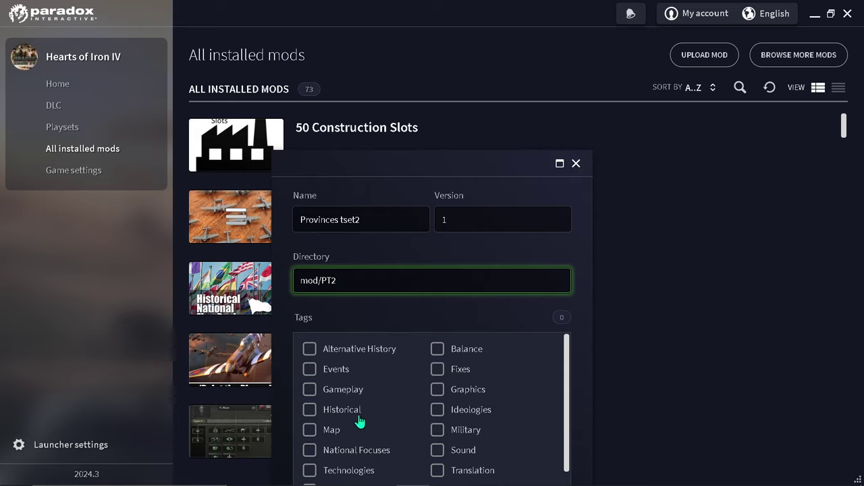
click(332, 431)
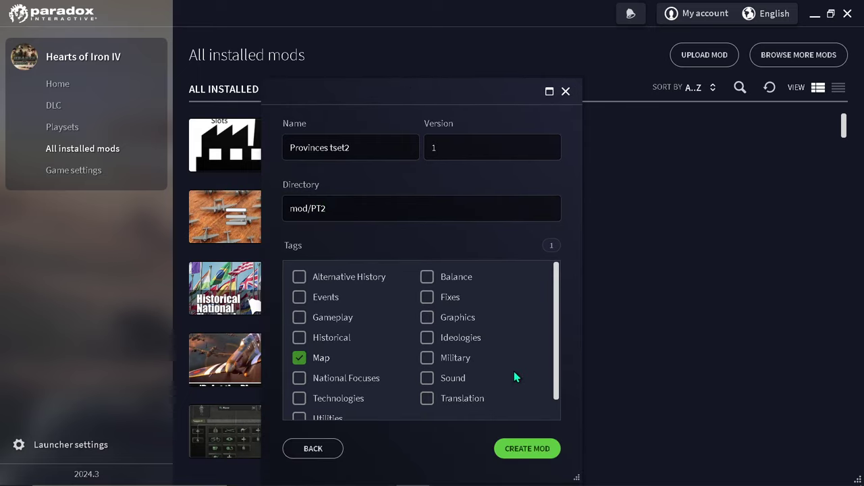
click(526, 447)
click(313, 458)
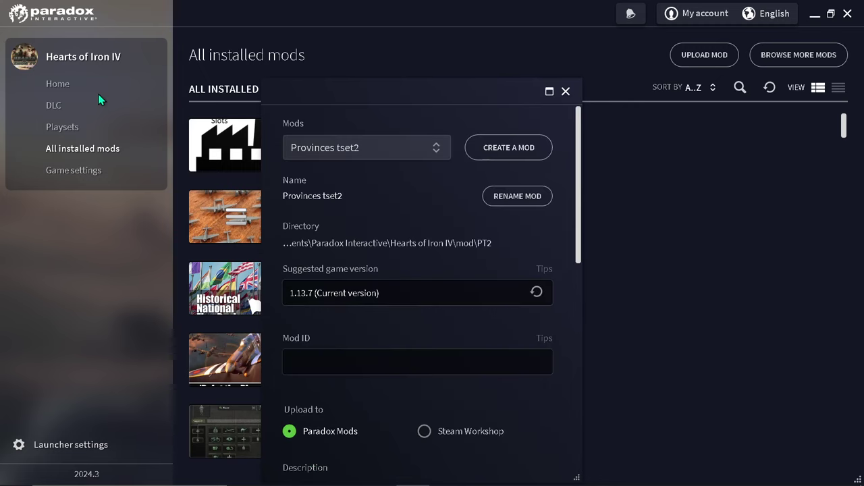
- Add the new mod, enabled, to the 'mod 2' playset
click(566, 90)
click(81, 127)
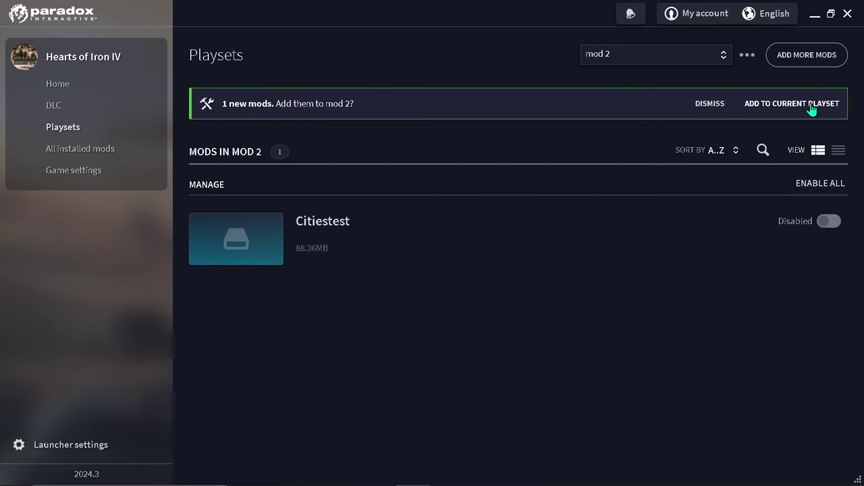
click(758, 110)
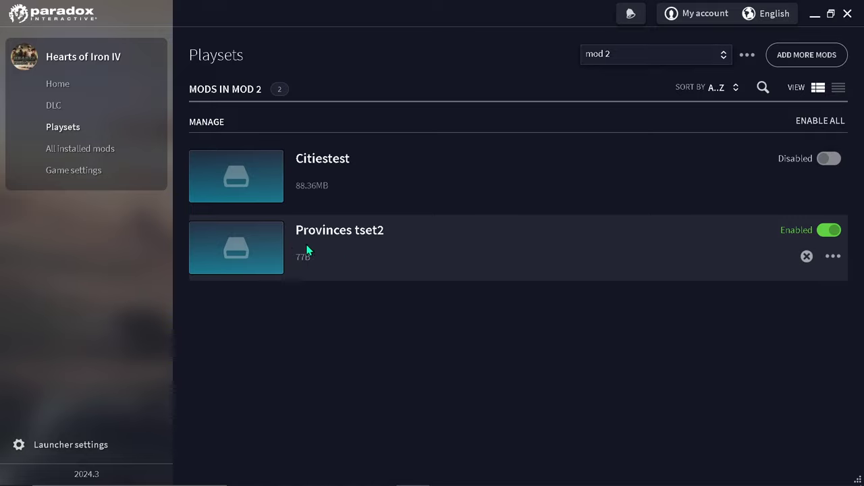
- Arrange the game and mods folder windows and open the PT2 mod folder
key(alt+Tab)
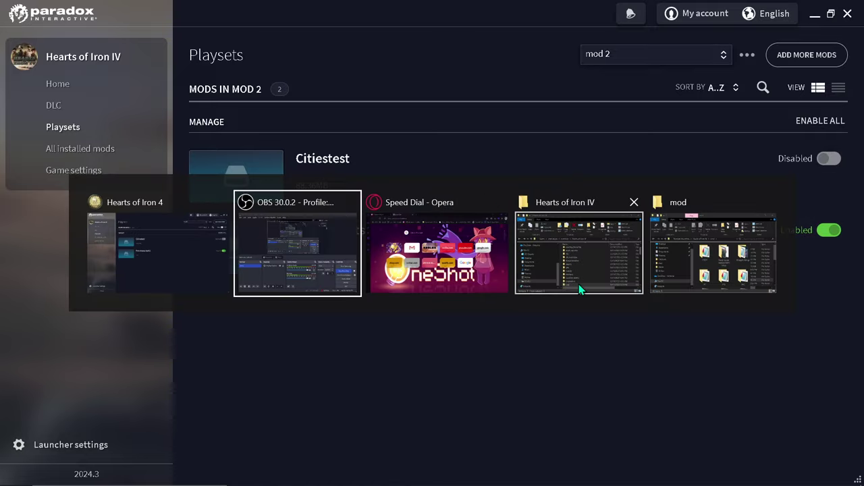
click(577, 283)
key(alt+Tab)
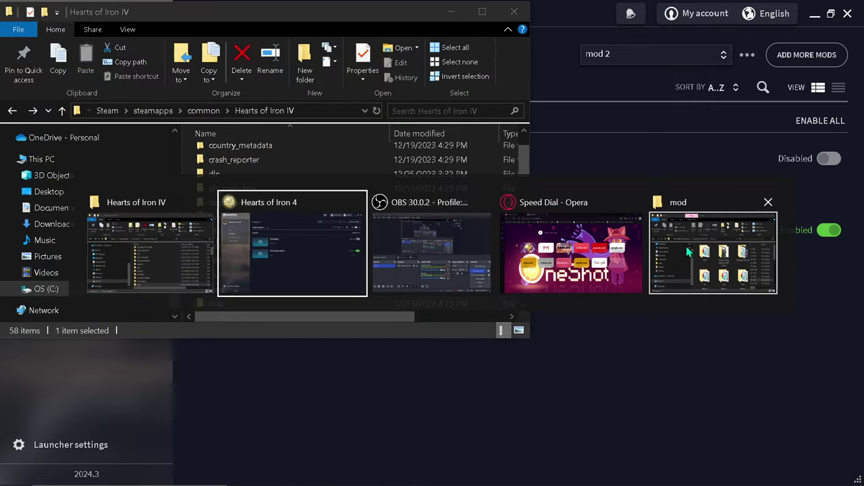
click(688, 254)
drag(681, 123, 400, 74)
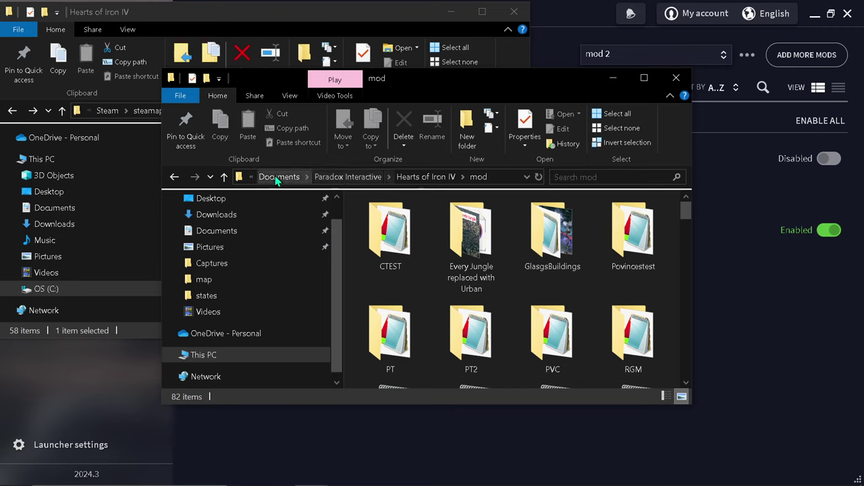
scroll(625, 250, down, 1)
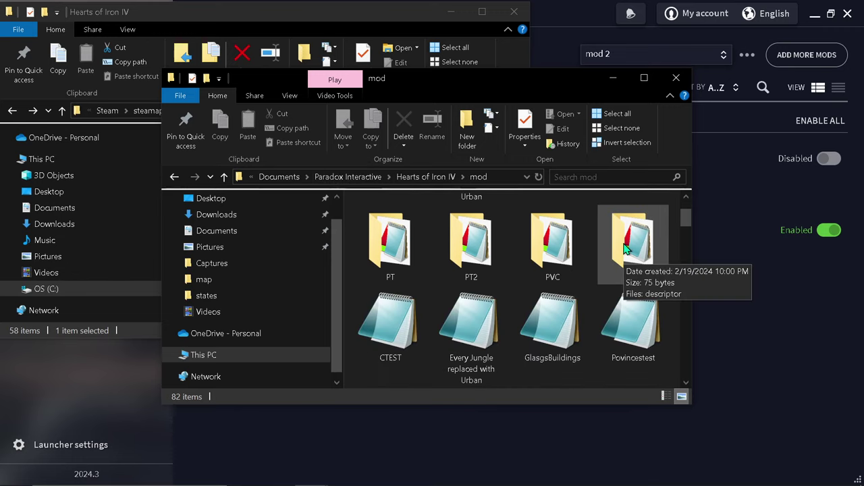
scroll(621, 247, up, 1)
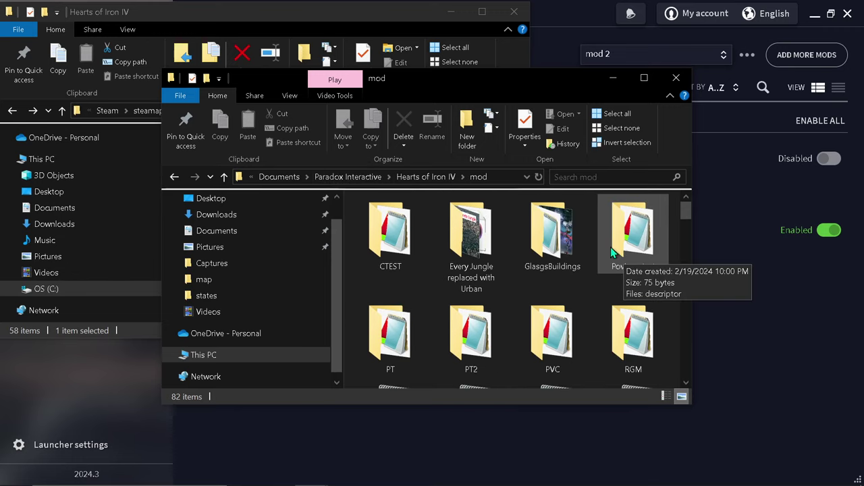
double_click(479, 354)
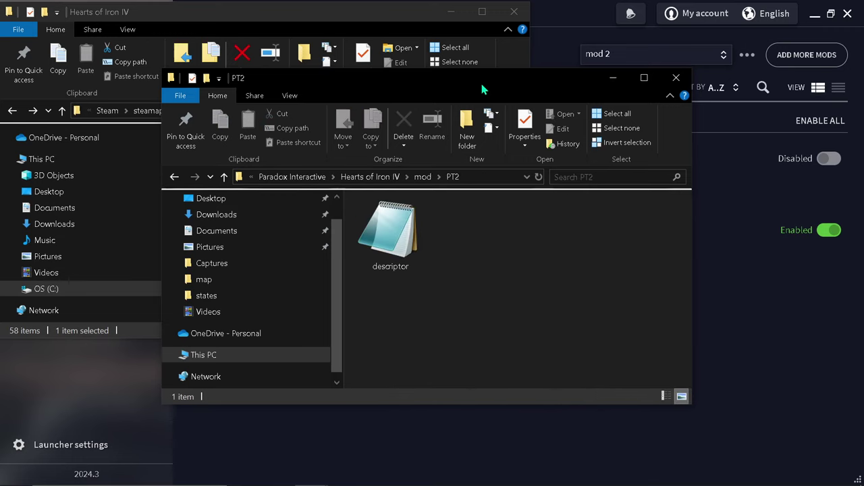
click(614, 78)
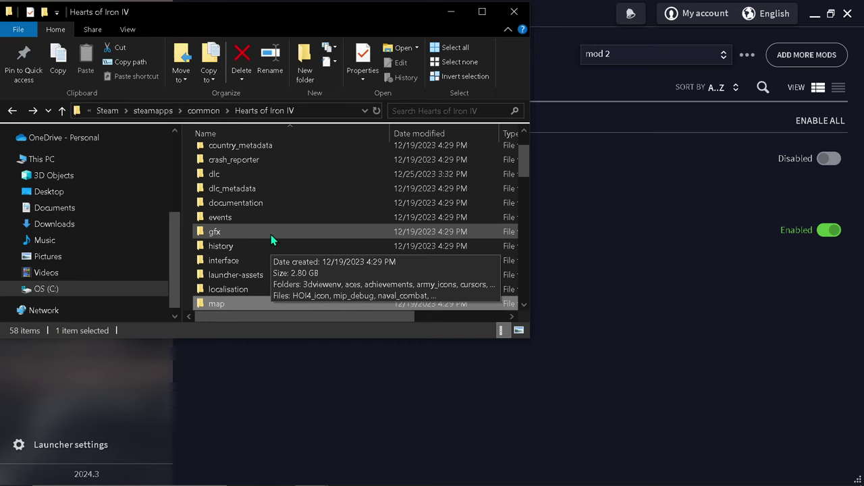
- Copy the game's history folder into the PT2 folder
right_click(283, 248)
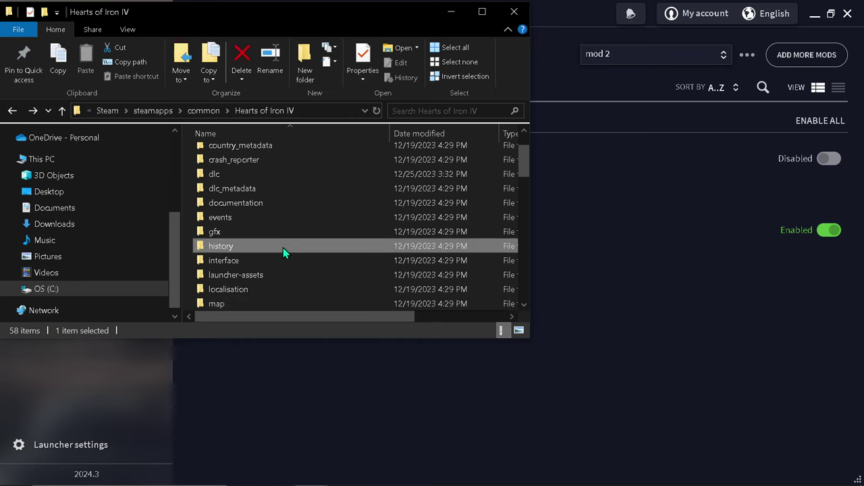
click(343, 406)
key(alt+Tab)
click(237, 270)
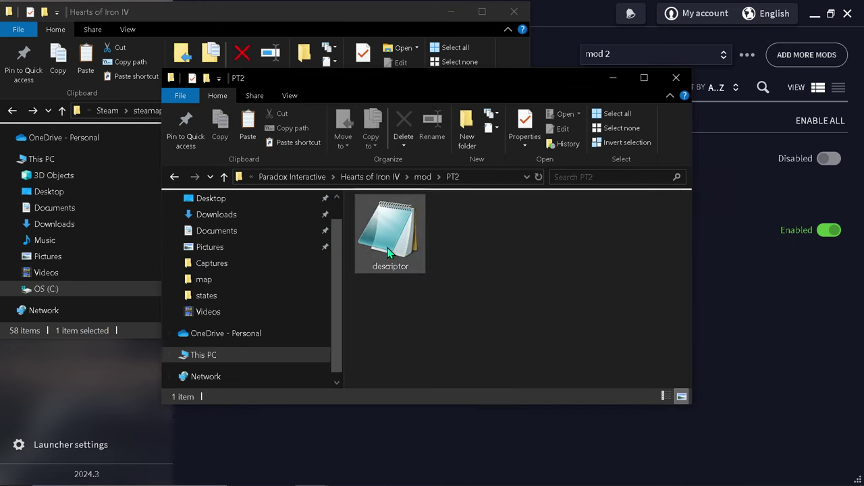
right_click(522, 265)
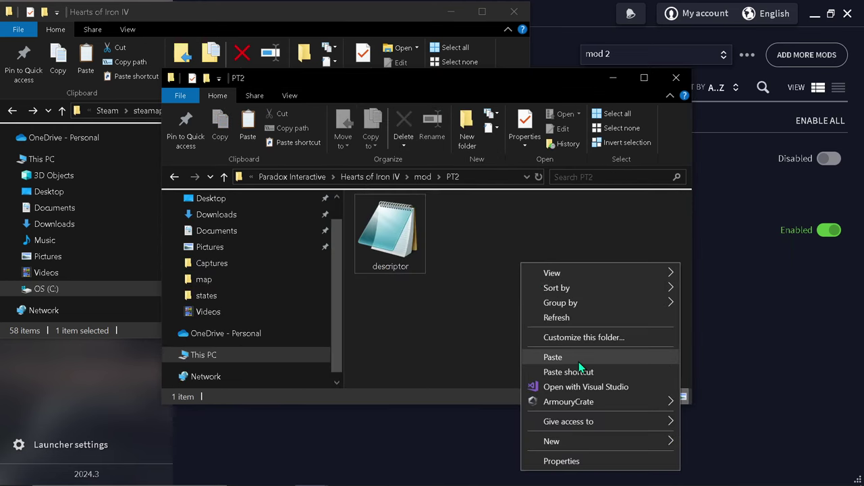
click(577, 358)
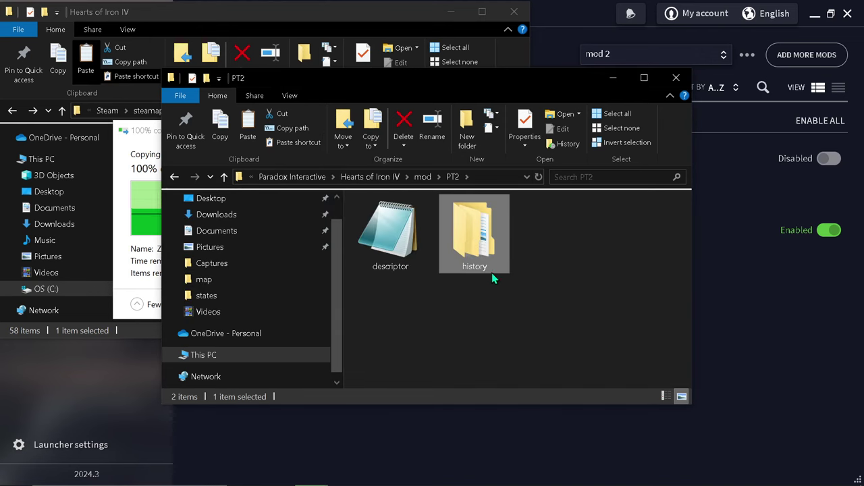
- Copy the game's map folder into PT2 and close the game install folder window
click(613, 77)
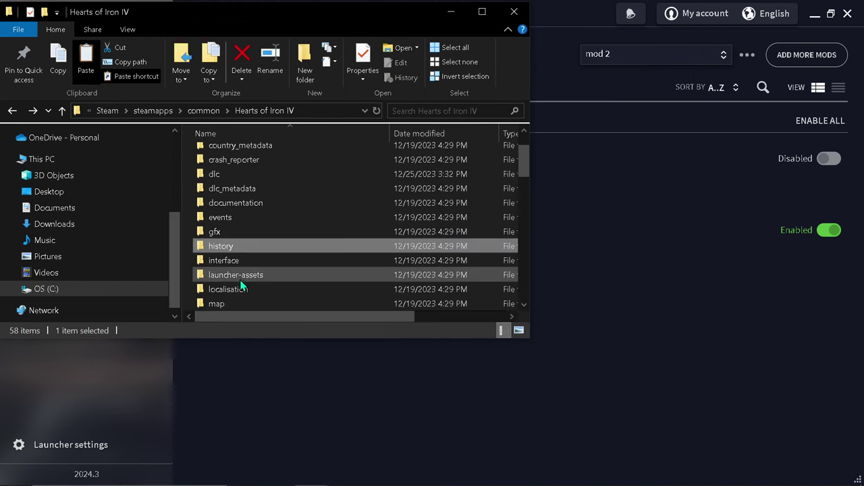
right_click(240, 303)
click(306, 406)
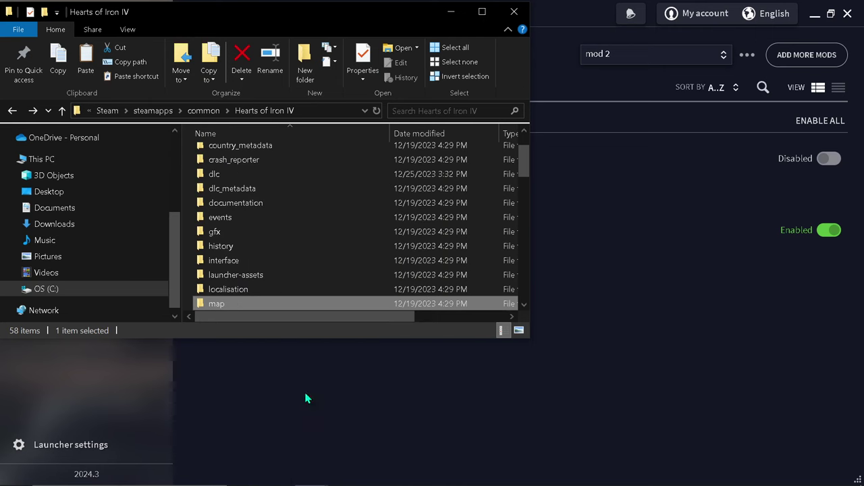
click(514, 12)
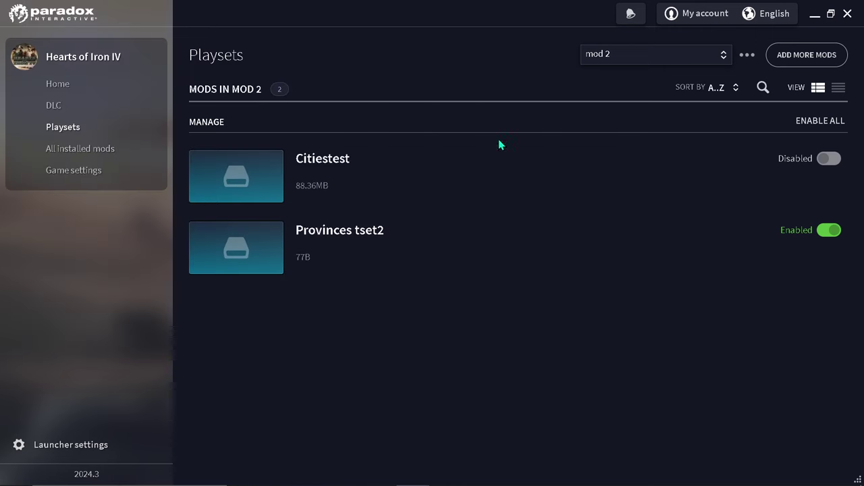
key(alt+Tab)
right_click(469, 302)
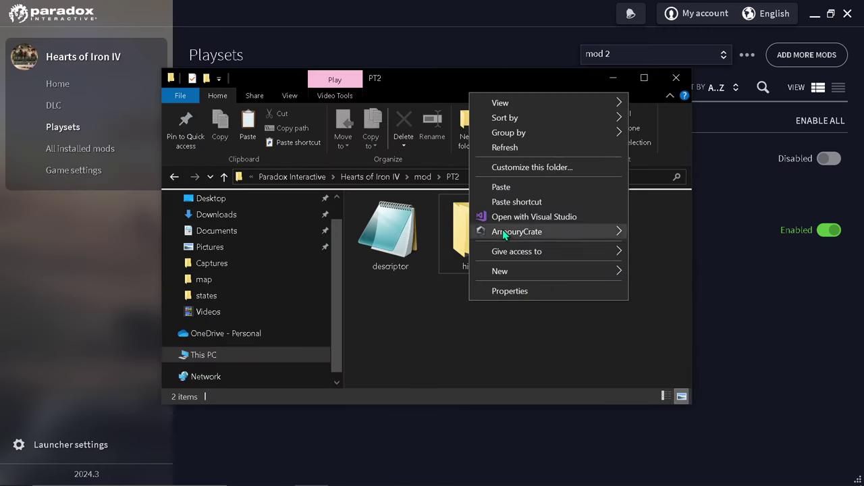
click(508, 191)
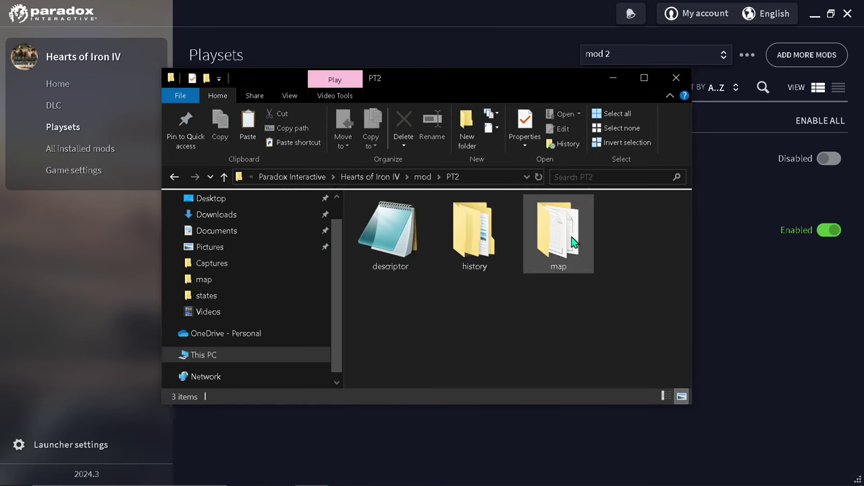
- Open PT2's map folder and view the definition file's last entry, province 13272, in Notepad
double_click(529, 235)
scroll(421, 320, down, 2)
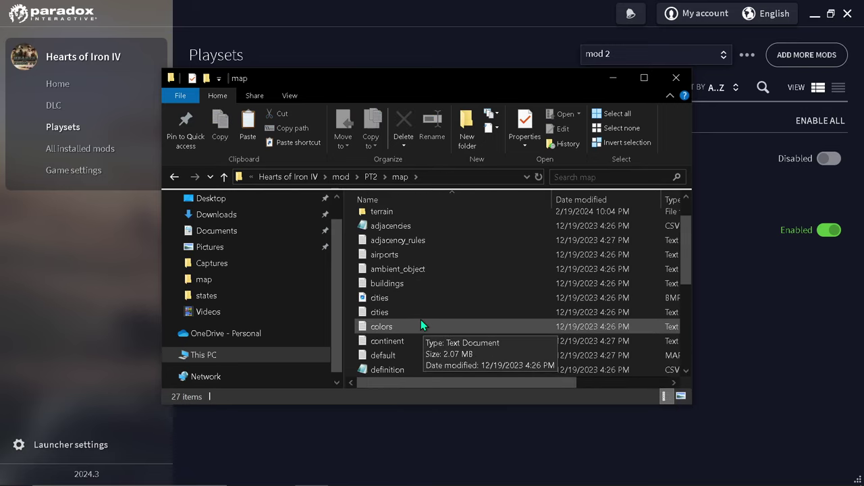
double_click(415, 326)
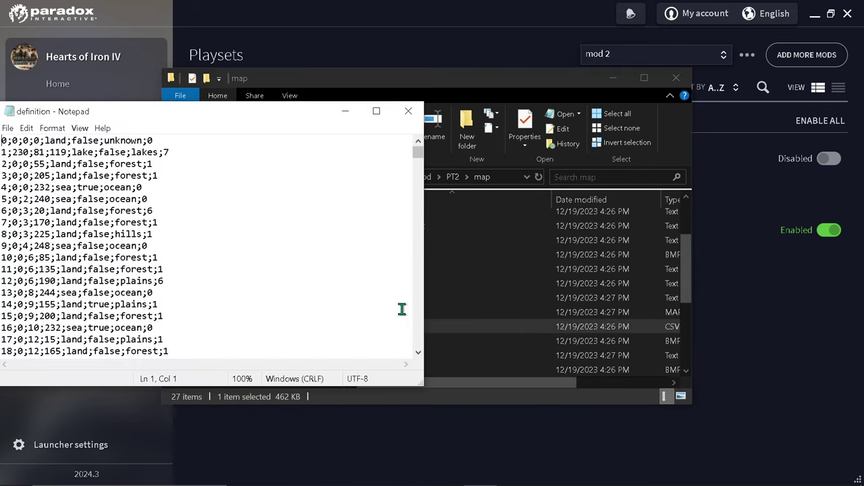
drag(419, 155, 418, 343)
click(345, 111)
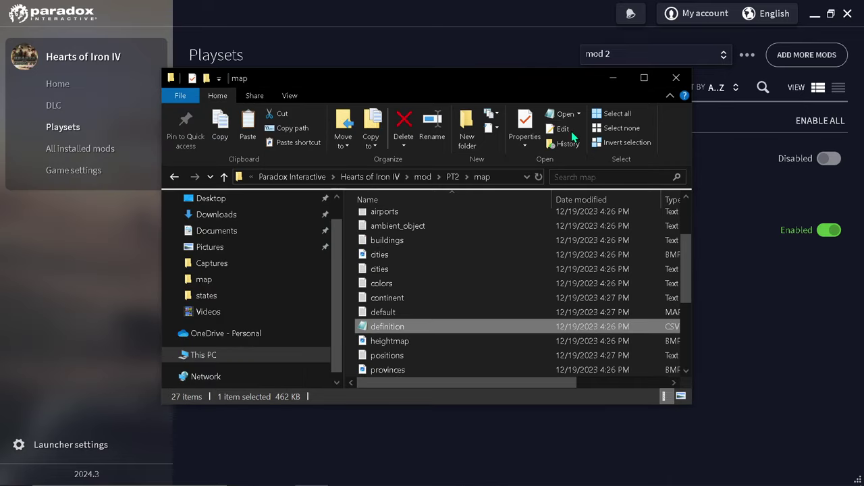
- Start the Nudge editor, zoom to North America, and generate colour R-176 G-164 B-111
click(614, 79)
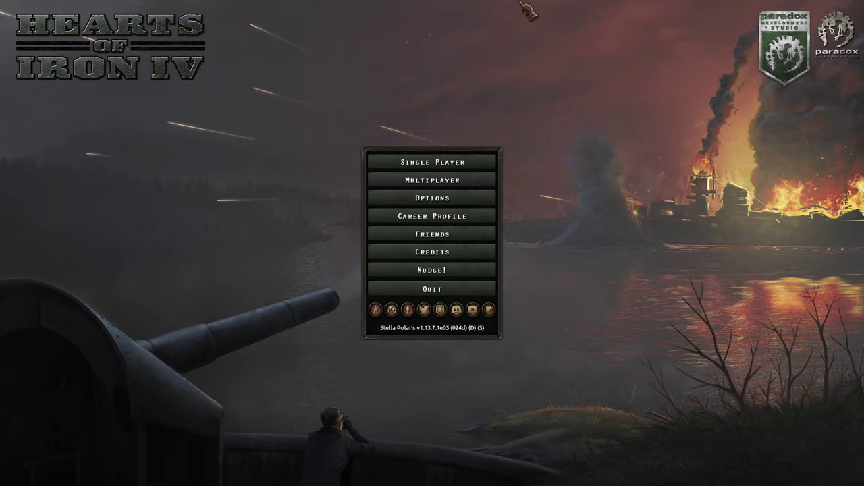
click(432, 270)
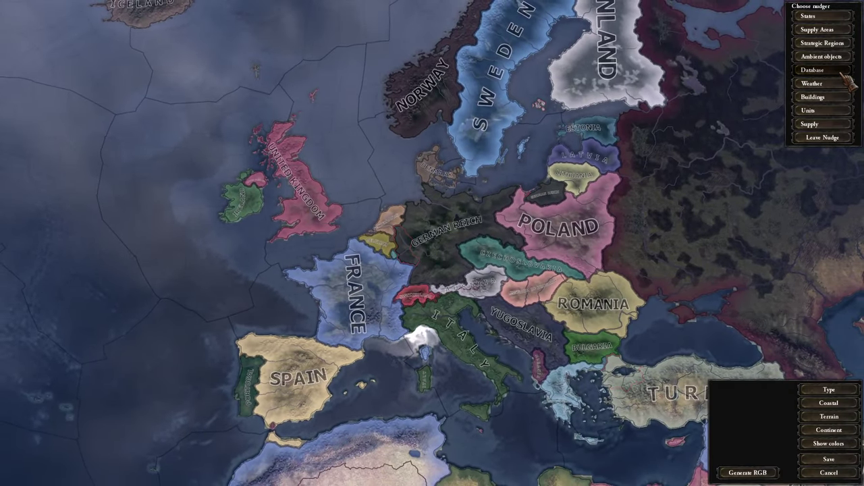
mouse_move(2, 270)
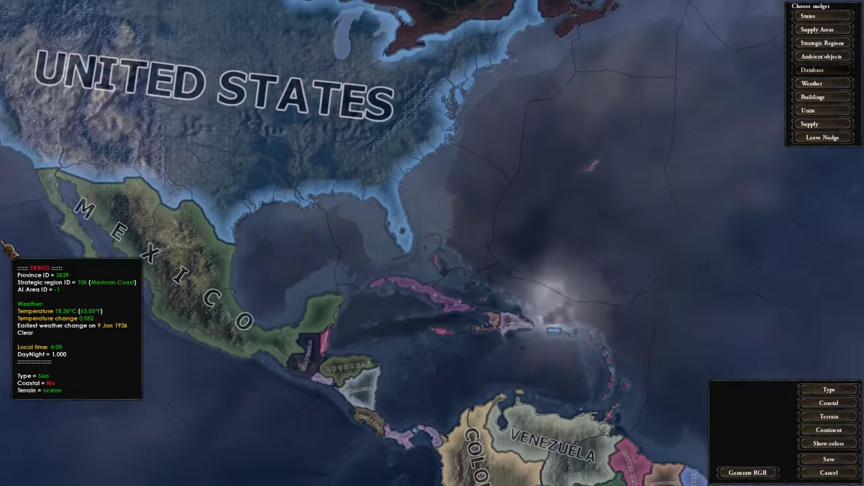
scroll(653, 68, up, 2)
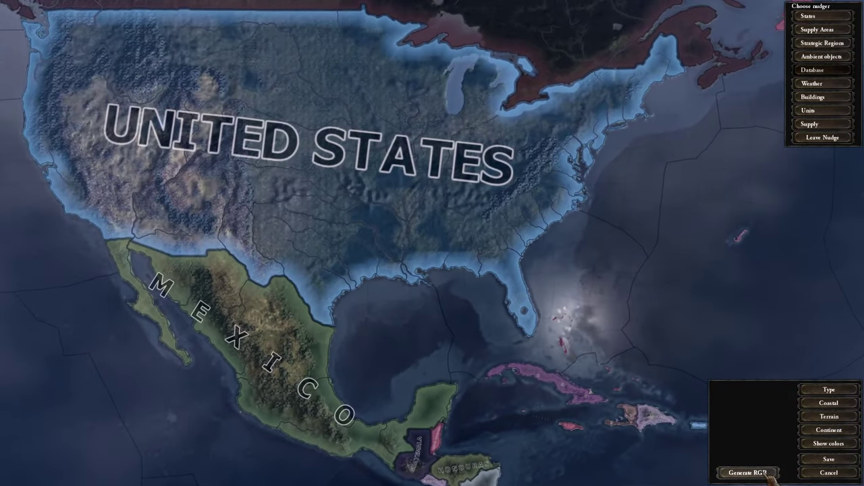
click(768, 474)
- Duplicate the last province line 13272 at the file's end and change its ID to 13273
key(alt+Tab)
key(alt+Tab)
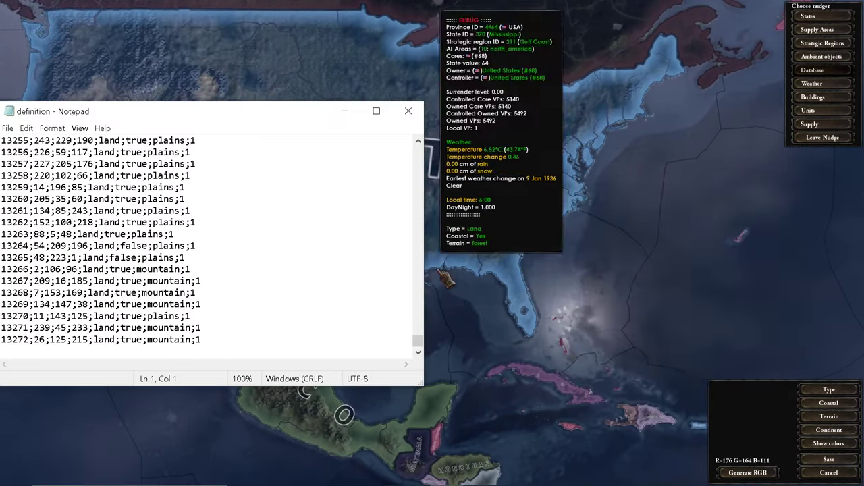
drag(295, 112, 370, 40)
mouse_move(235, 278)
mouse_down()
mouse_move(101, 283)
mouse_move(77, 268)
mouse_up()
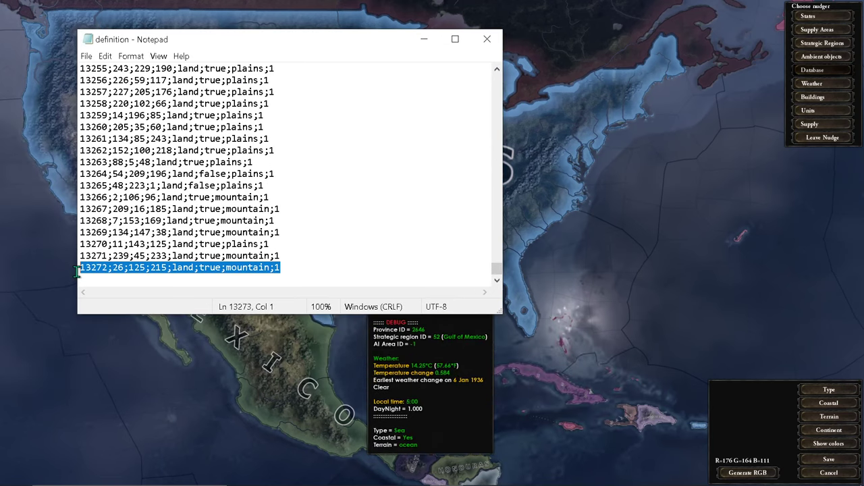
right_click(99, 273)
click(135, 308)
click(143, 282)
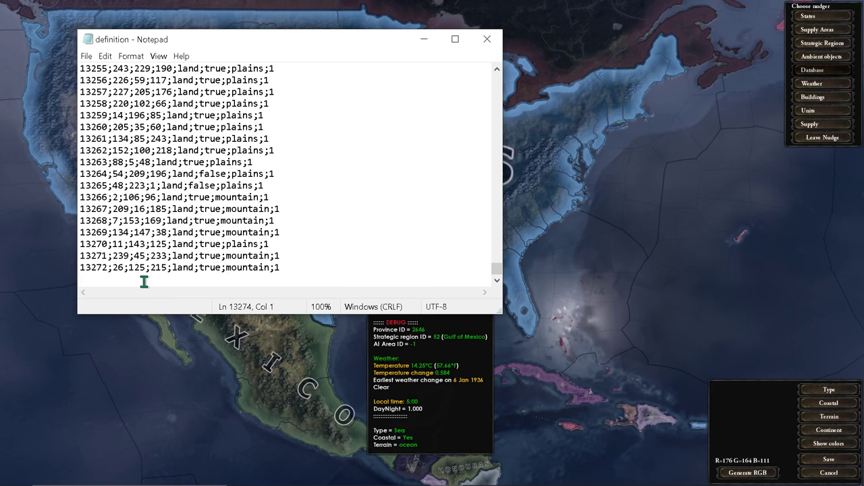
key(ctrl+v)
key(Return)
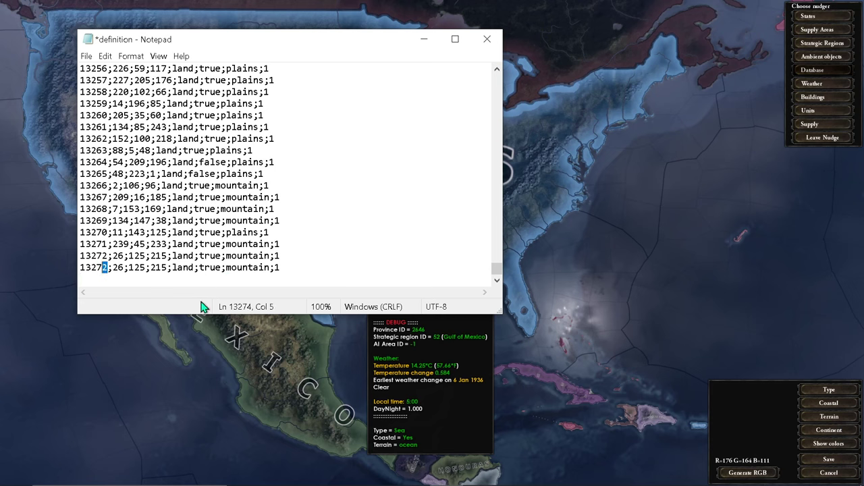
key(Right)
key(BackSpace)
text(3)
- Change the new line's coastal flag from true to false
click(139, 268)
click(173, 268)
drag(195, 268, 173, 269)
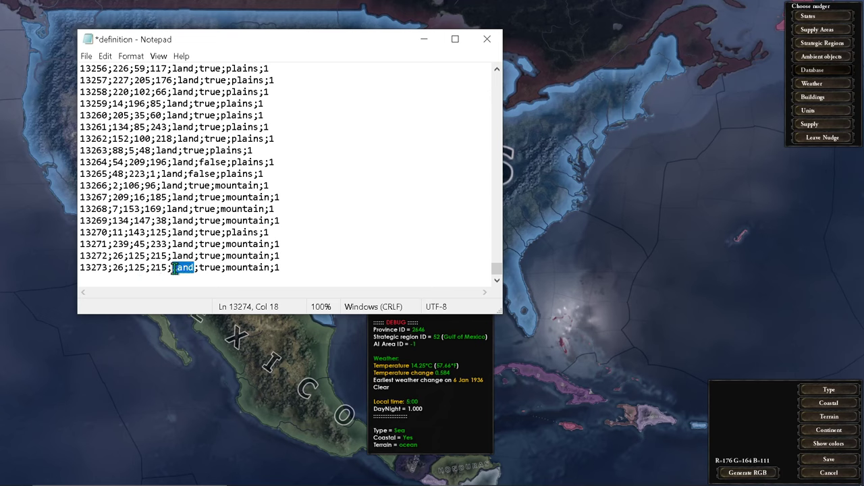
click(214, 268)
triple_click(215, 269)
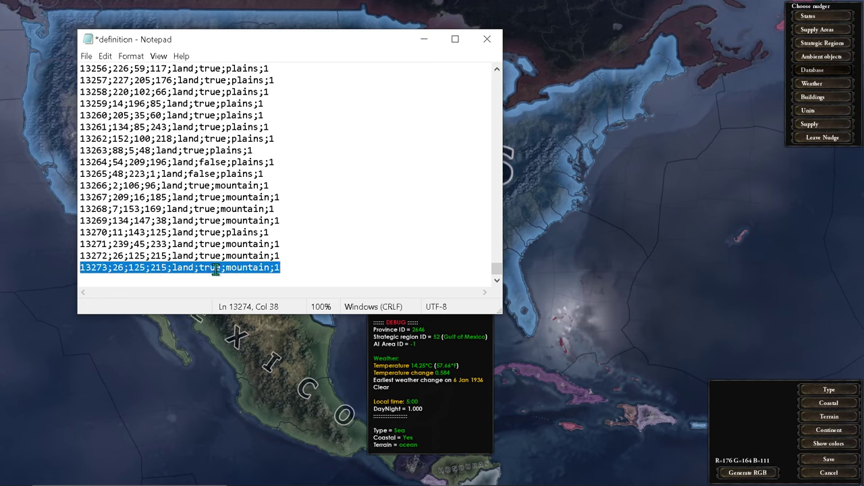
drag(221, 269, 199, 271)
click(229, 269)
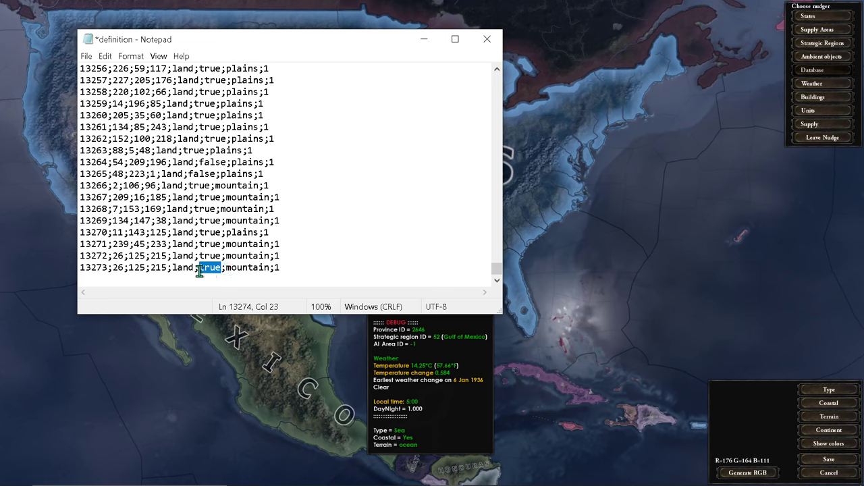
click(240, 269)
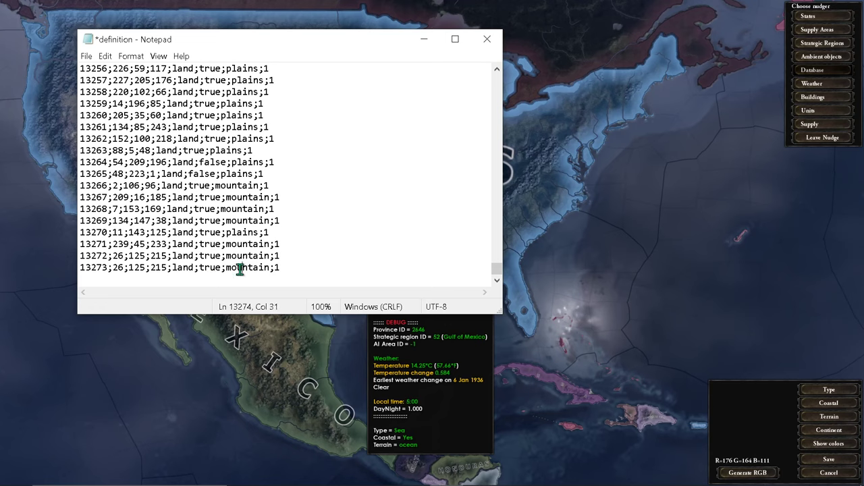
drag(227, 269, 274, 269)
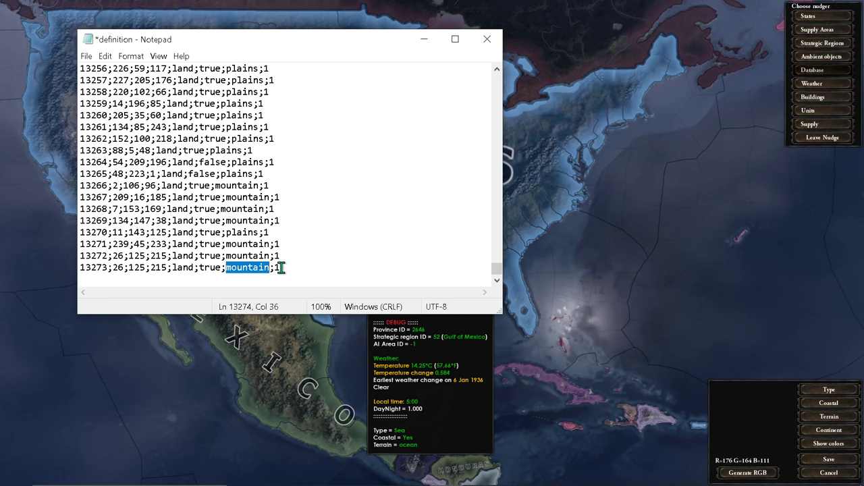
click(283, 268)
scroll(283, 256, up, 5)
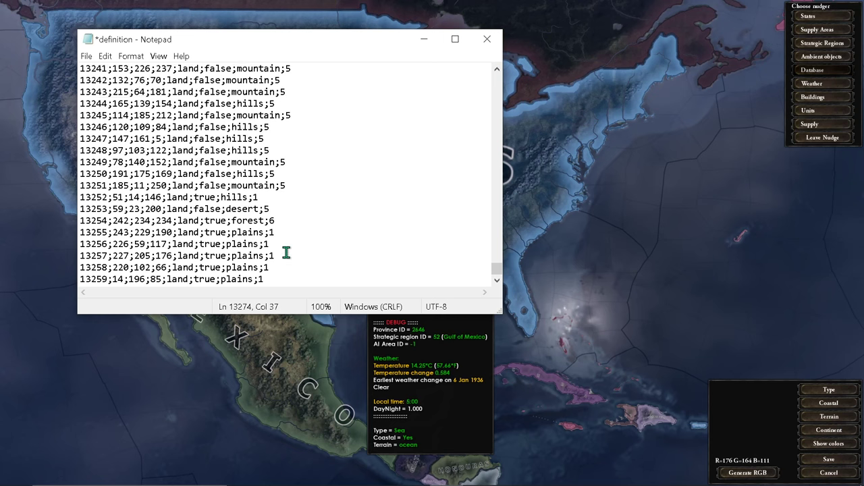
scroll(285, 251, down, 5)
click(232, 268)
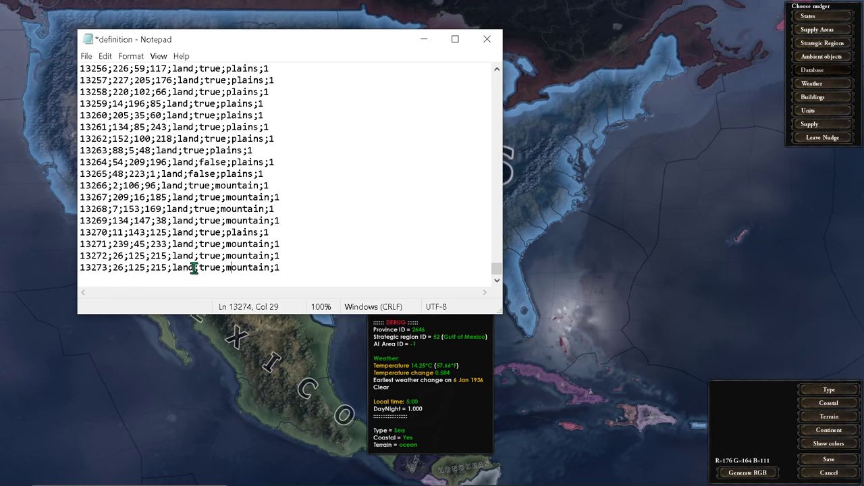
mouse_move(193, 268)
mouse_down()
mouse_move(173, 268)
mouse_move(202, 268)
mouse_up()
click(214, 268)
text(false)
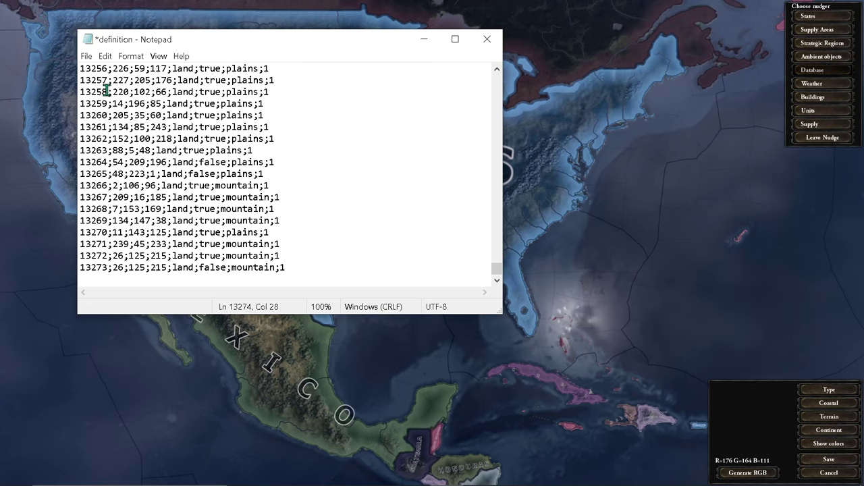
- Set the new line's colour to 176;164;111 and its terrain to plains
drag(123, 268, 117, 268)
key(BackSpace)
key(BackSpace)
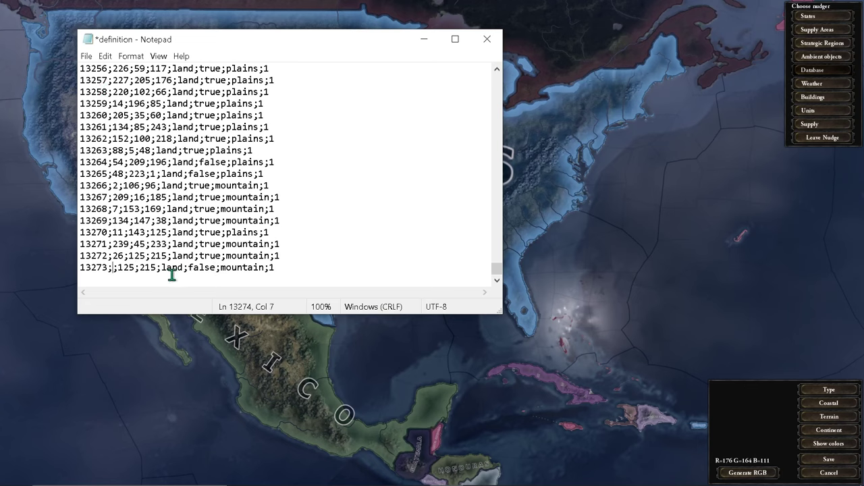
text(176)
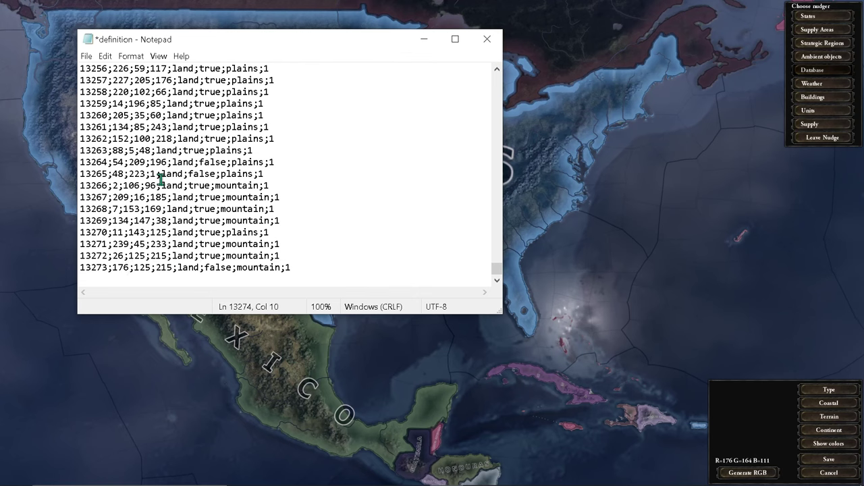
mouse_move(150, 270)
mouse_down()
mouse_move(135, 279)
mouse_move(134, 269)
mouse_up()
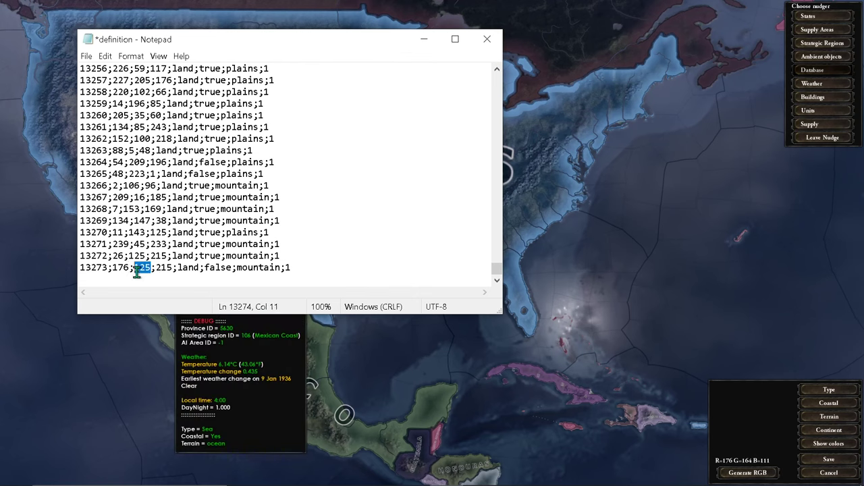
text(164)
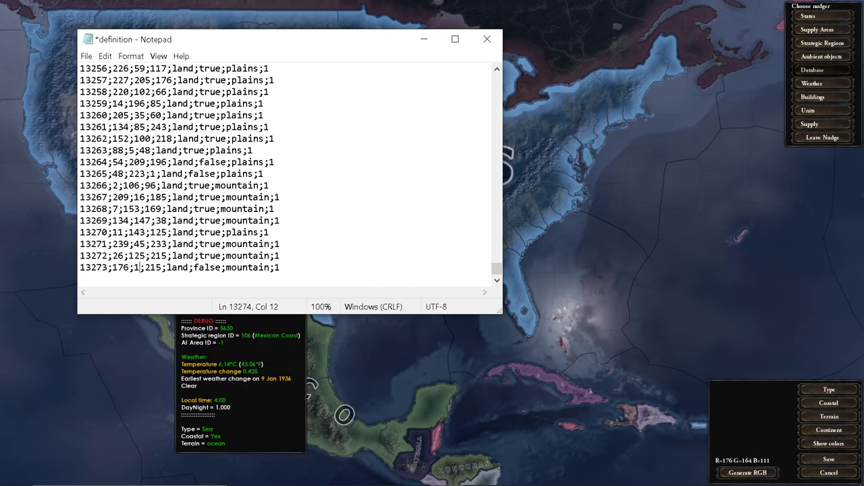
drag(175, 268, 159, 268)
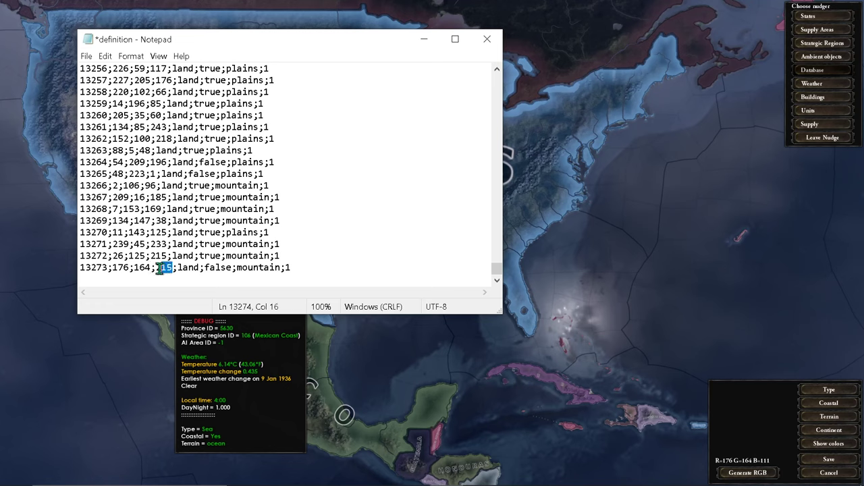
text(111)
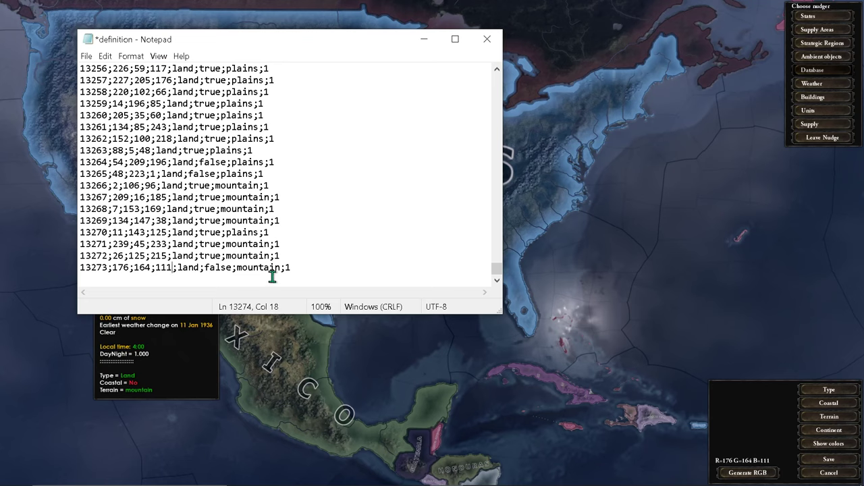
drag(281, 269, 235, 269)
text(pl)
- Save the definition file and check the new colour values
click(86, 56)
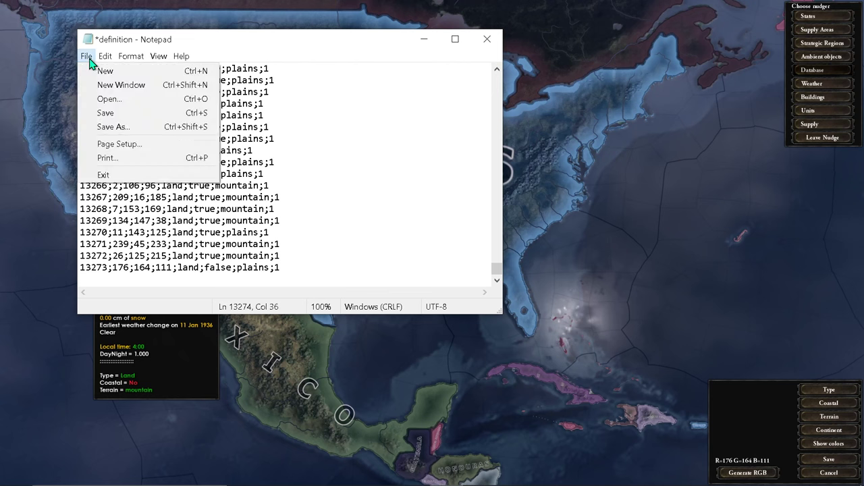
click(106, 112)
click(106, 268)
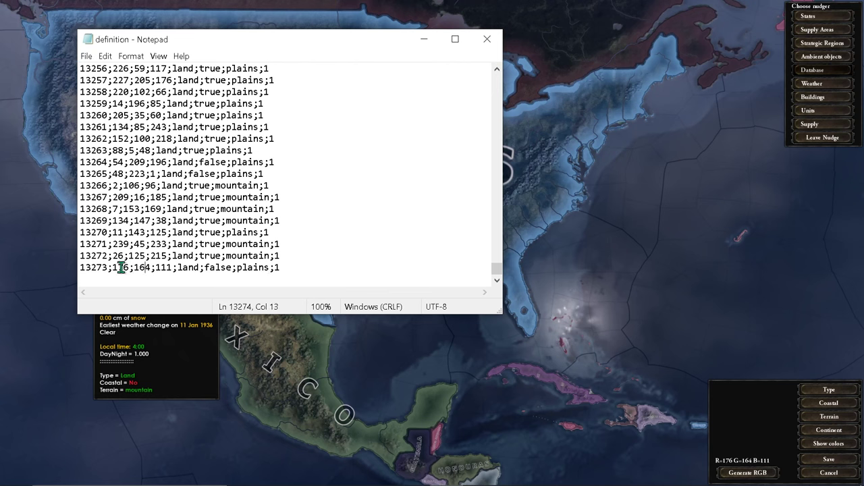
drag(113, 268, 162, 271)
click(365, 242)
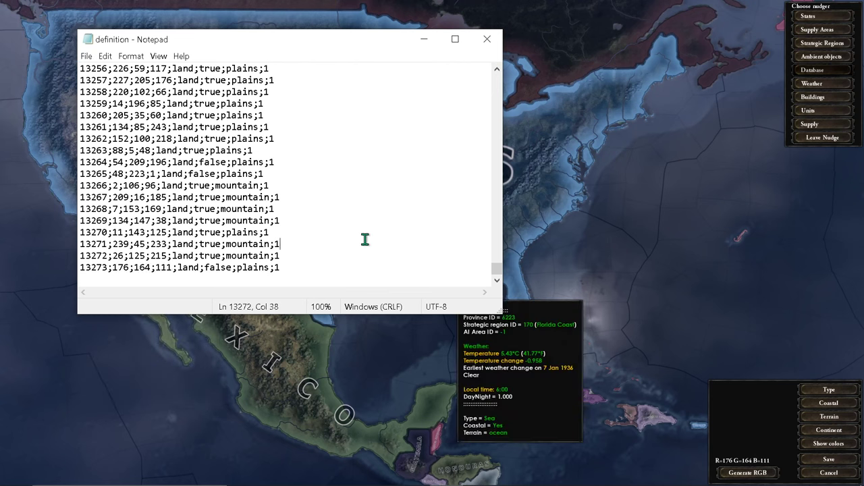
click(424, 38)
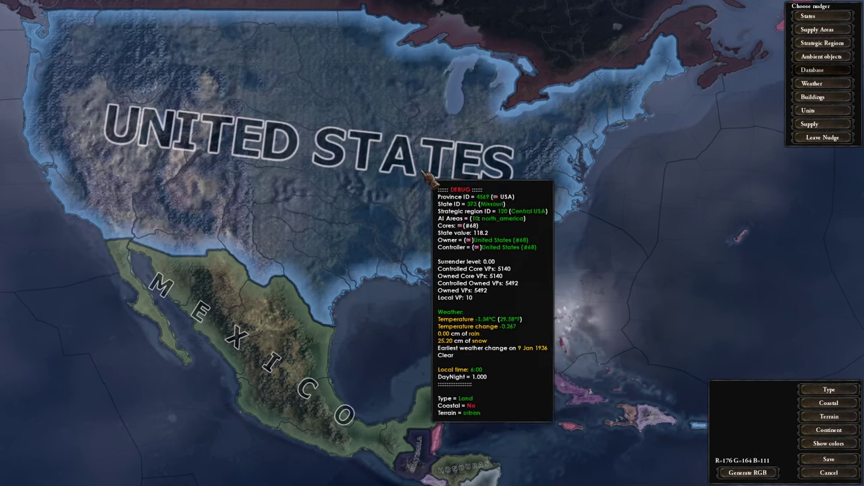
- Open the PT2 map folder's provinces.bmp with GIMP
key(alt+Tab)
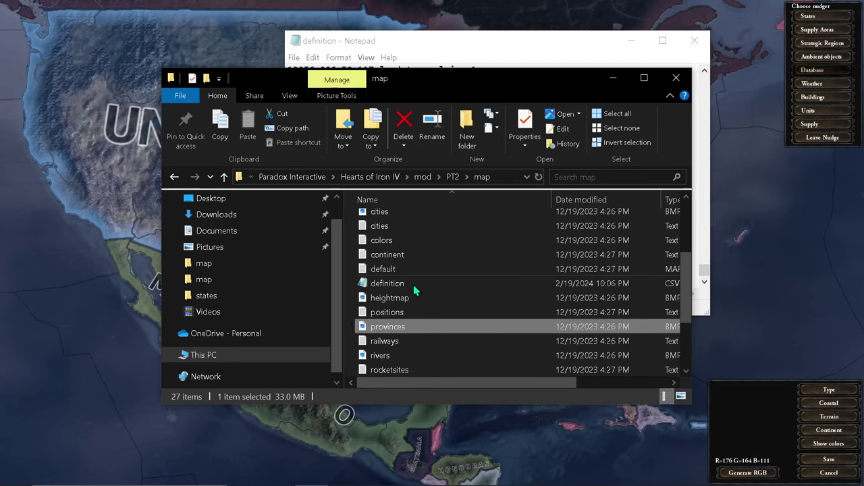
right_click(377, 330)
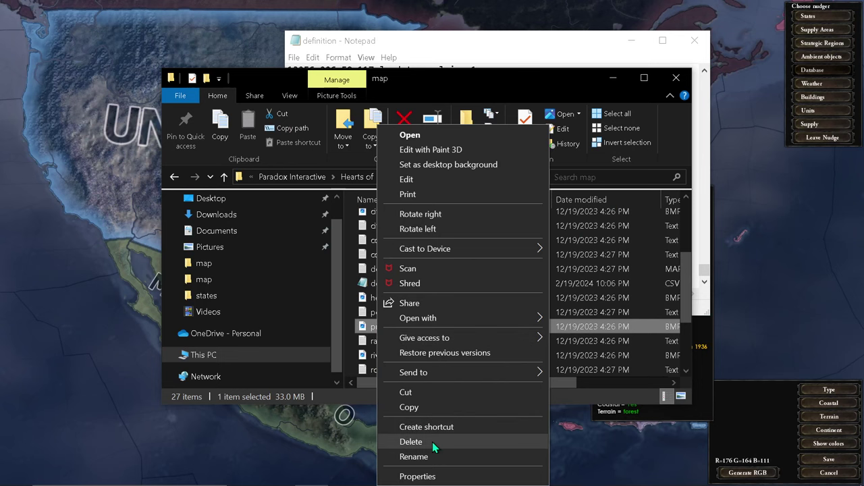
mouse_move(444, 317)
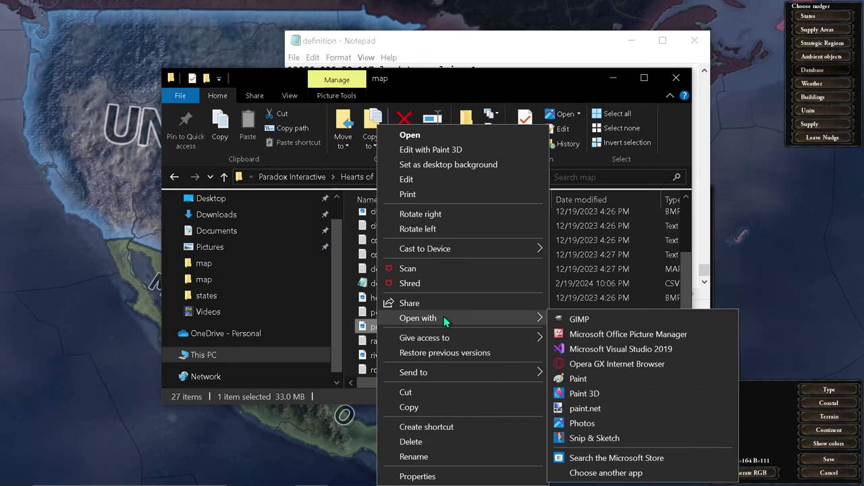
click(579, 319)
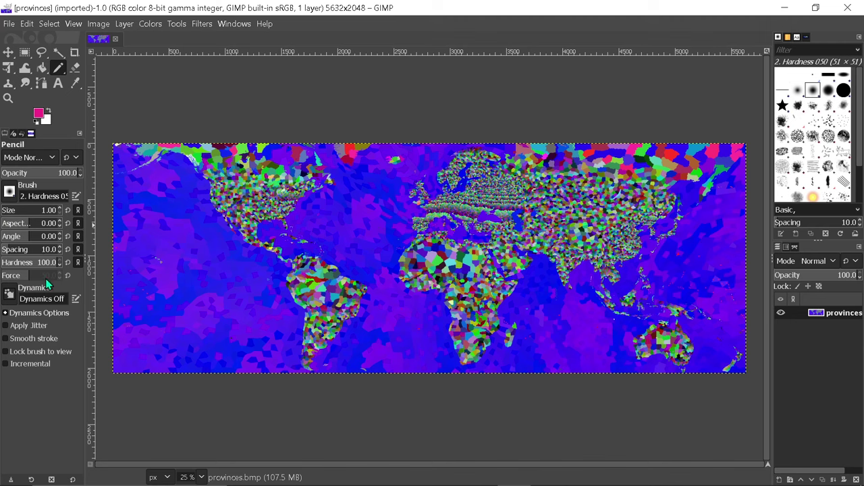
- Open the foreground colour dialog and place the definition file beside it for reference
click(41, 115)
key(alt+Tab)
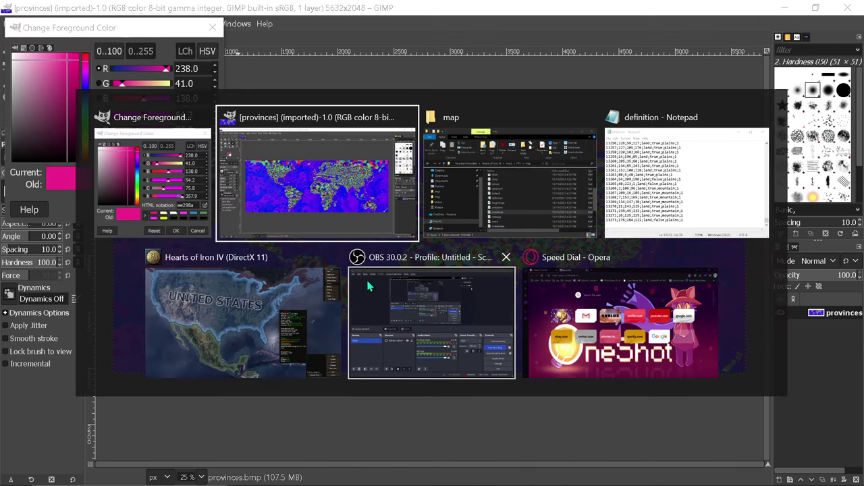
click(658, 193)
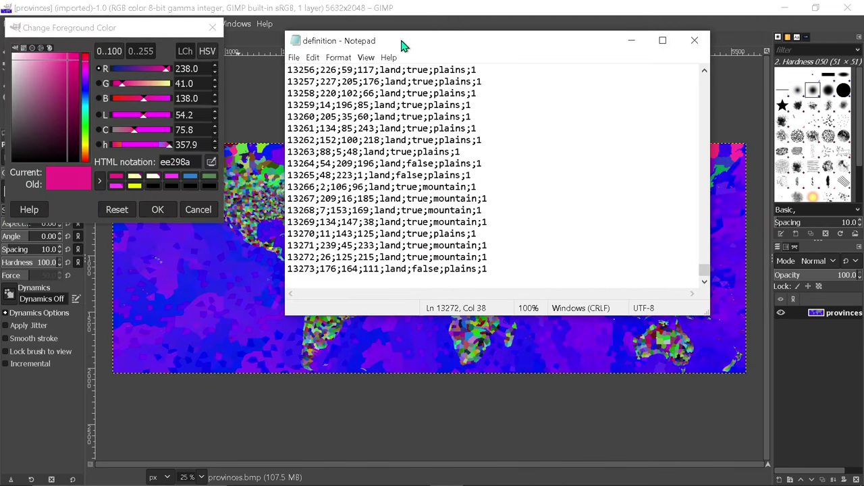
drag(403, 46, 449, 51)
click(136, 49)
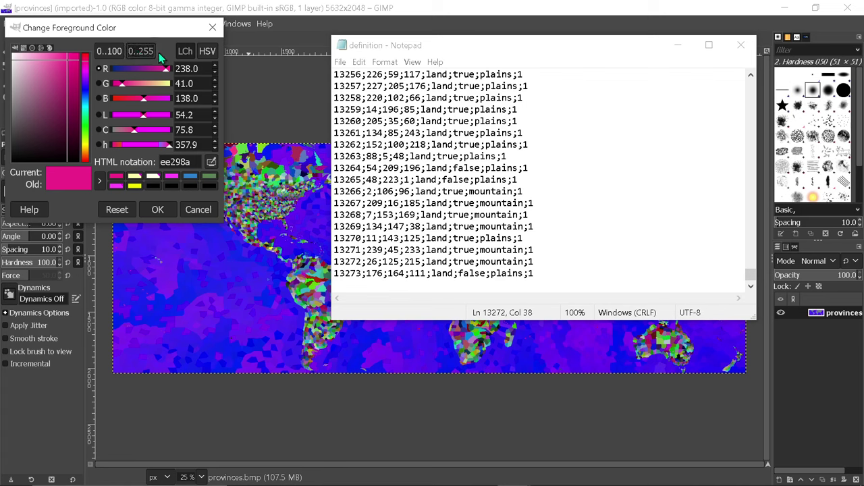
- Enter R 176, G 164, B 111 as the foreground colour and apply it
drag(210, 75, 165, 63)
text(176)
key(Tab)
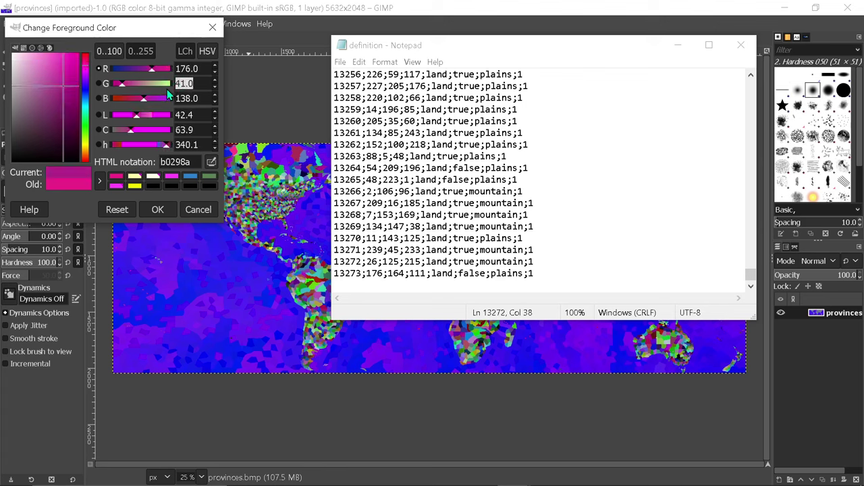
text(164)
key(Tab)
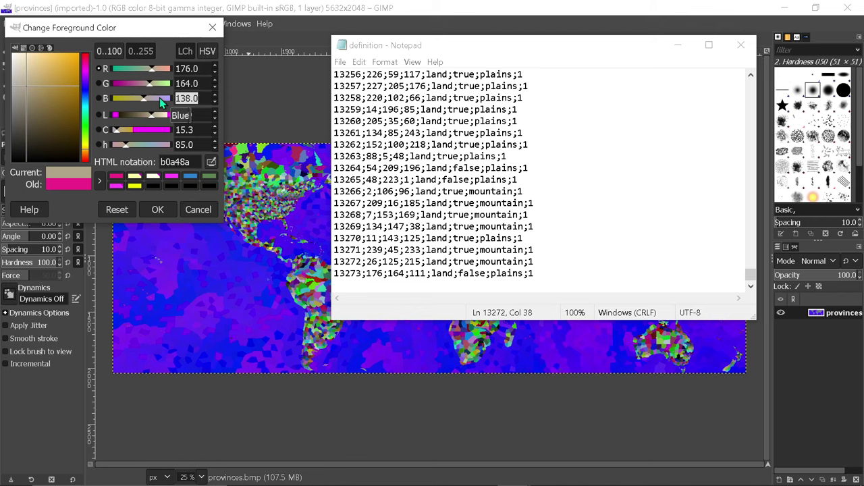
text(111)
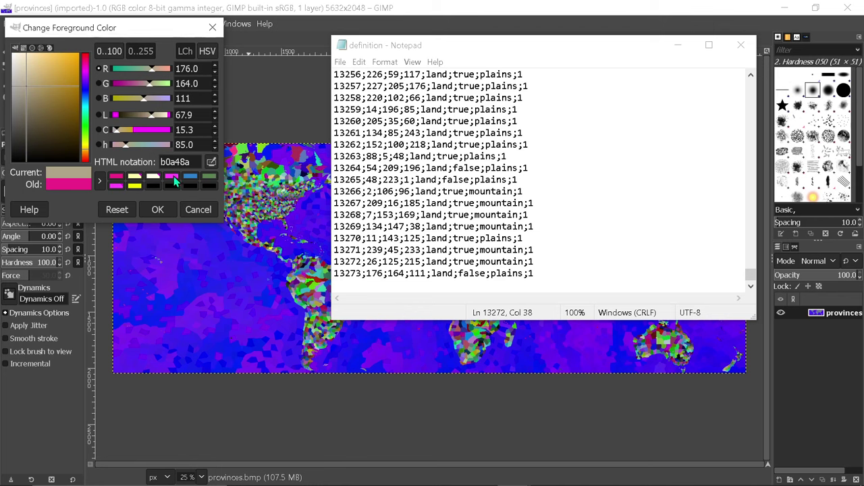
key(Tab)
click(158, 209)
click(678, 45)
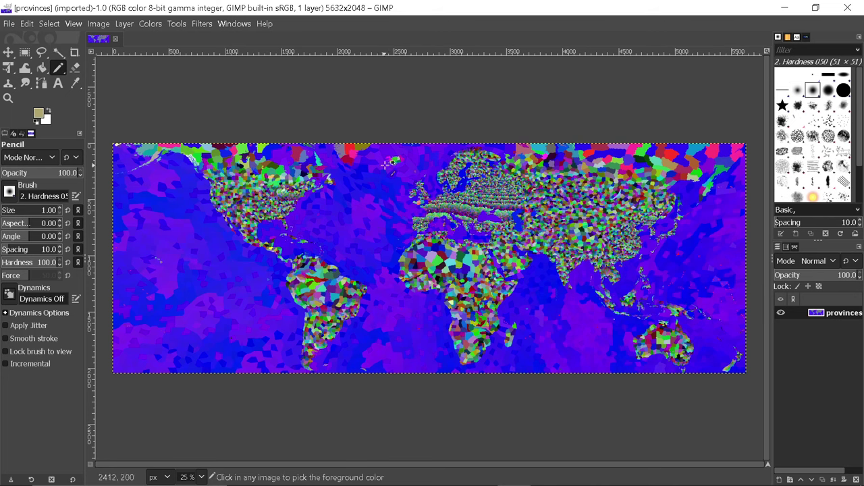
- Zoom to Iceland, pencil a tan line across the green province, and bucket-fill below it tan
scroll(397, 160, up, 11)
scroll(370, 187, down, 1)
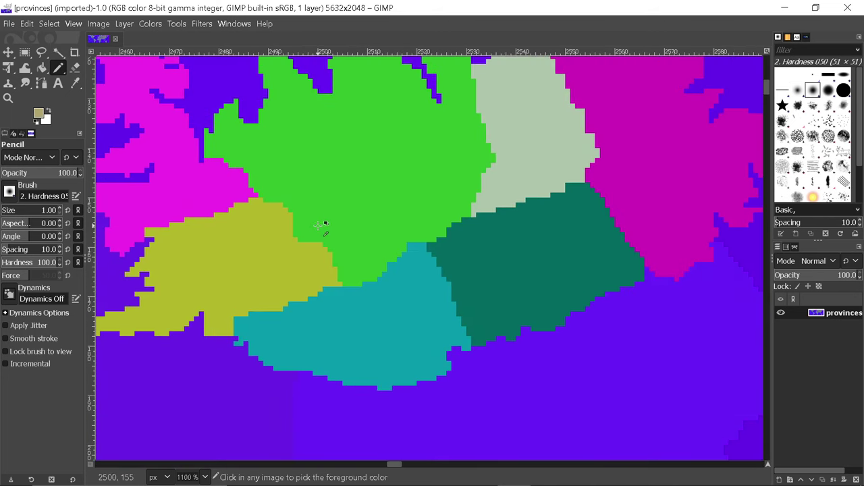
scroll(505, 142, down, 3)
scroll(505, 142, up, 3)
scroll(505, 142, up, 1)
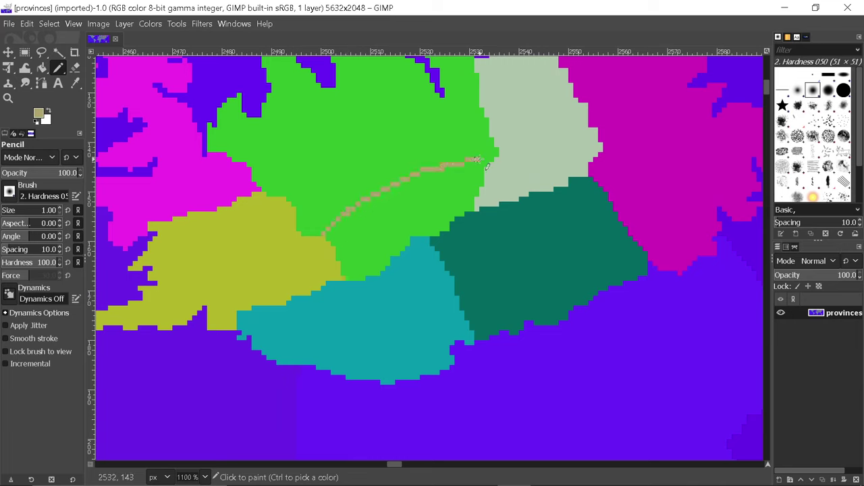
drag(492, 160, 494, 159)
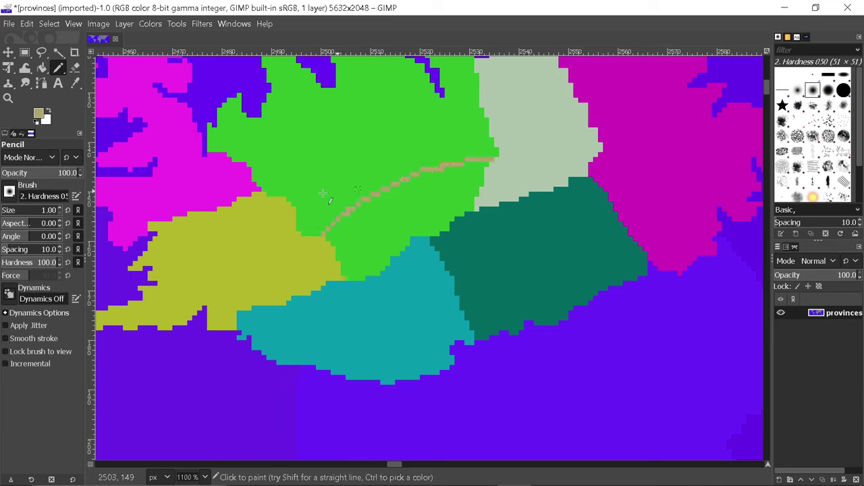
click(42, 64)
click(366, 206)
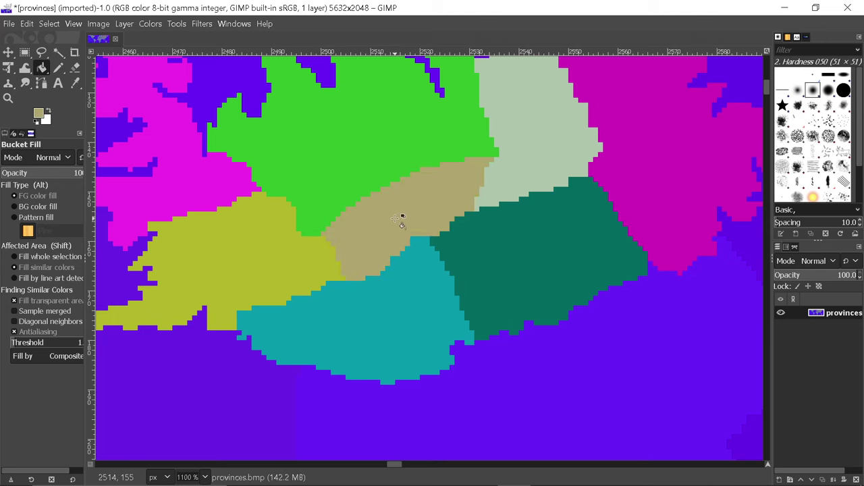
click(61, 65)
- Export over provinces.bmp in the PT2 map folder without colour space information
click(9, 24)
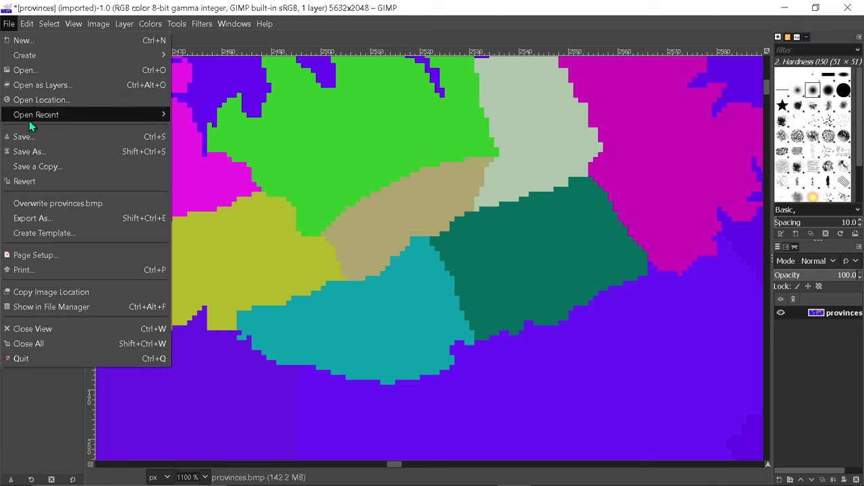
click(47, 218)
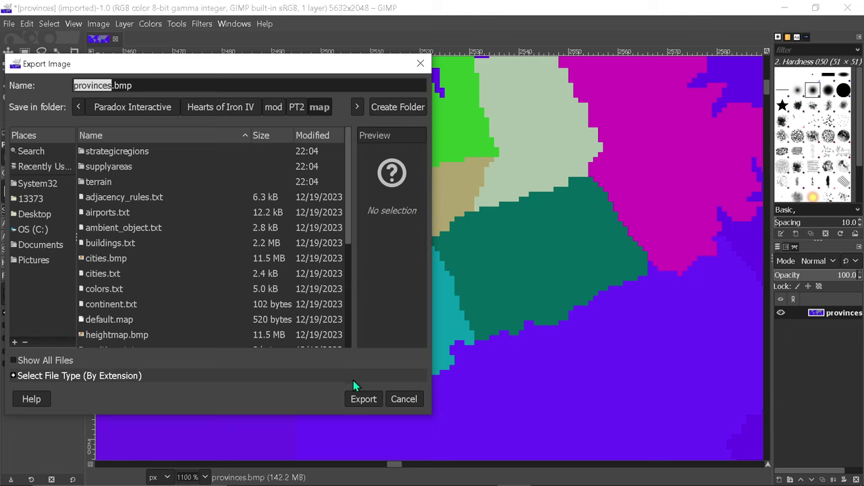
click(360, 399)
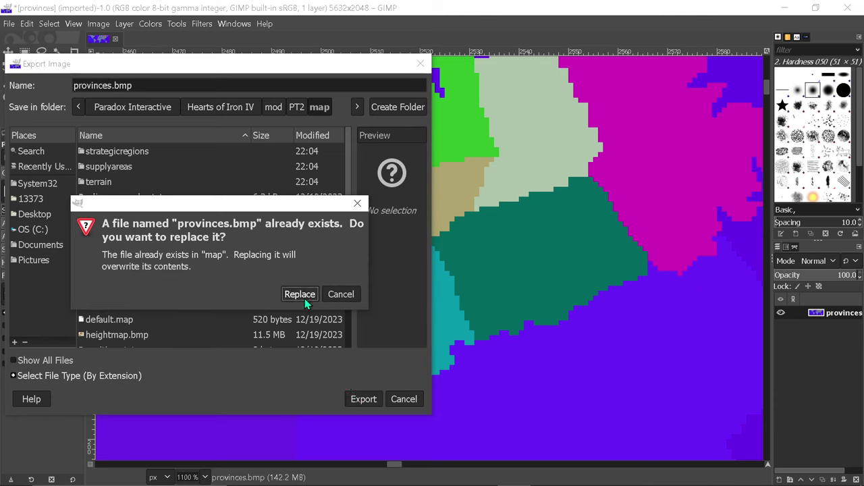
click(303, 294)
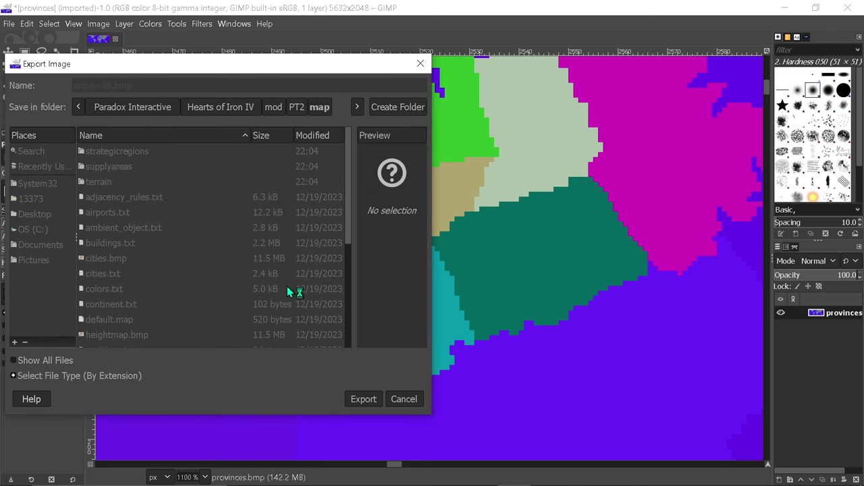
click(377, 247)
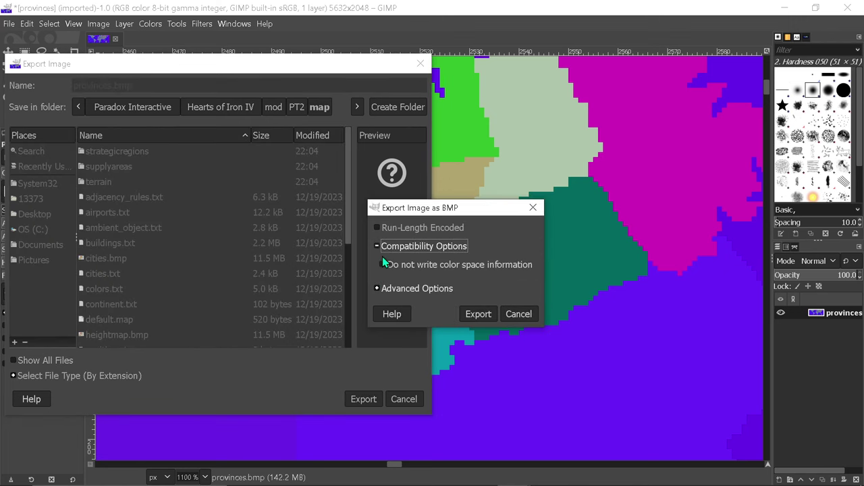
click(382, 264)
click(478, 314)
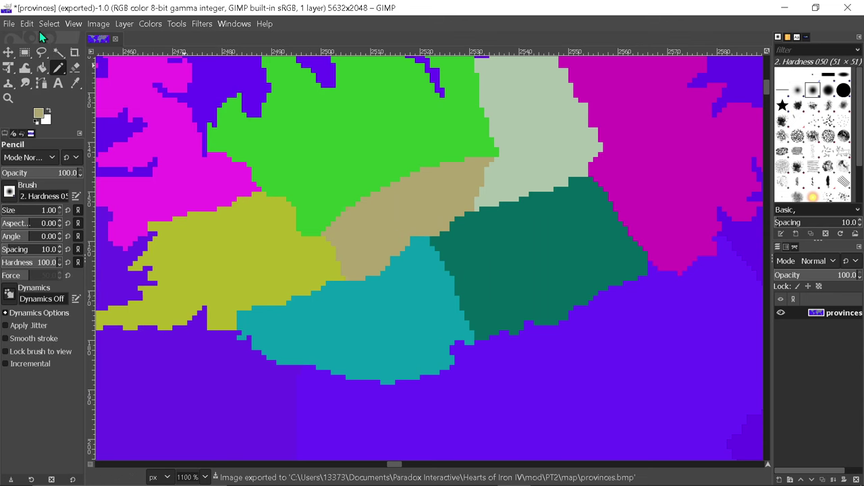
- Save the image as provinces.xcf on the Desktop, replacing the existing file
click(8, 23)
click(65, 139)
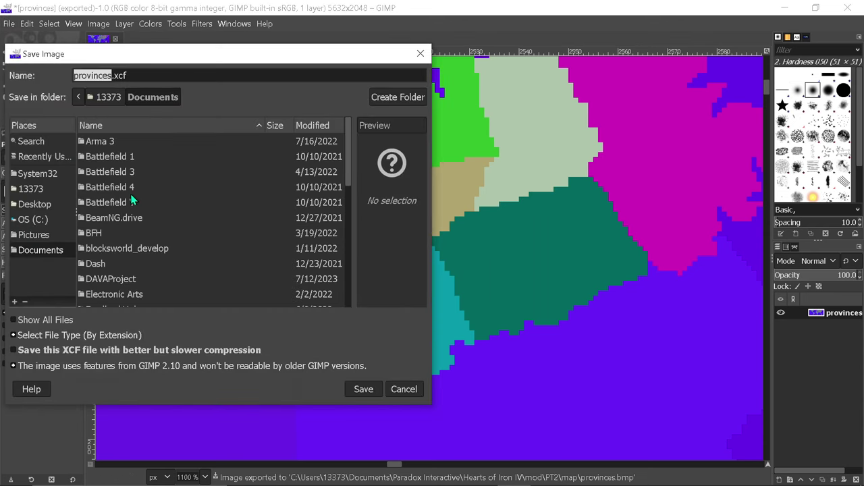
click(40, 204)
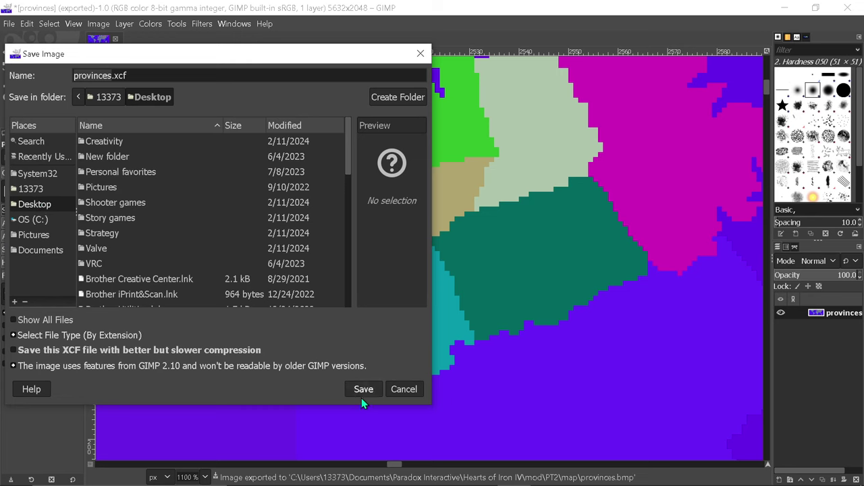
click(366, 390)
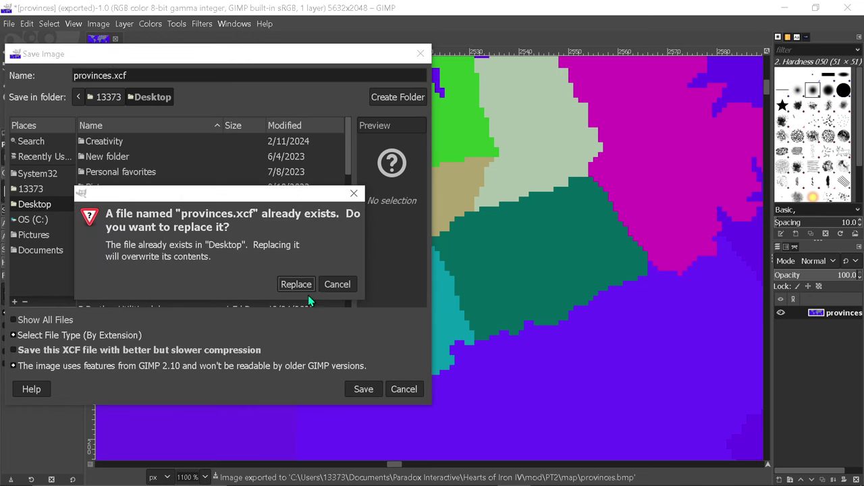
click(297, 284)
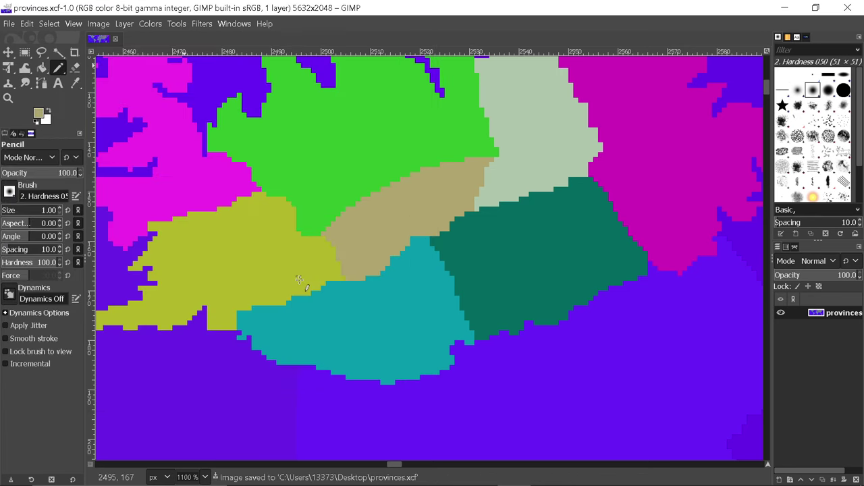
scroll(333, 270, down, 4)
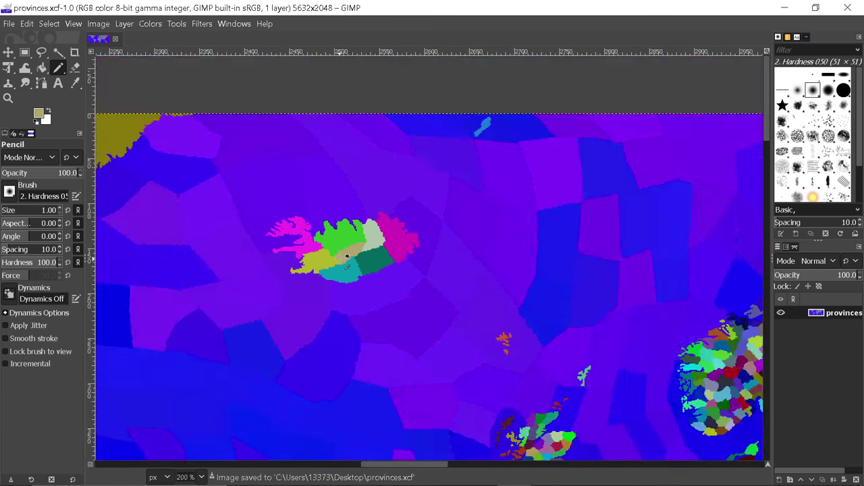
- Leave the Nudger to reload the game, then close error.log and dismiss the map-load error
scroll(501, 338, up, 3)
key(alt+Tab)
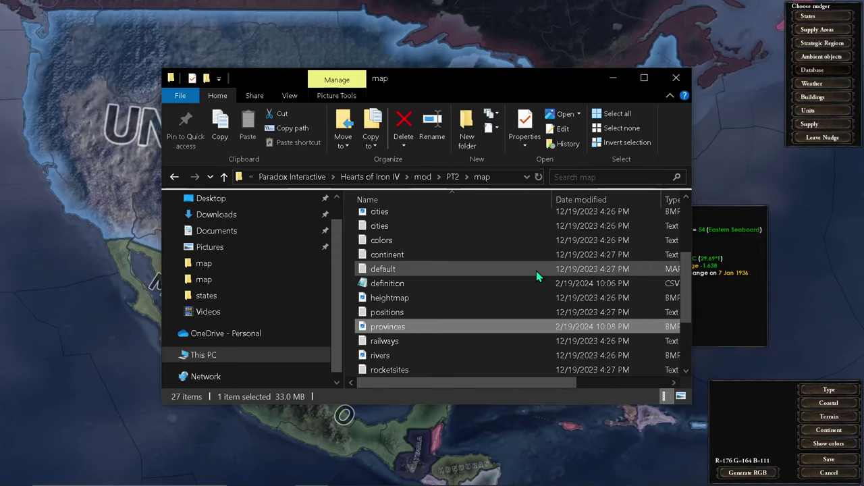
click(814, 233)
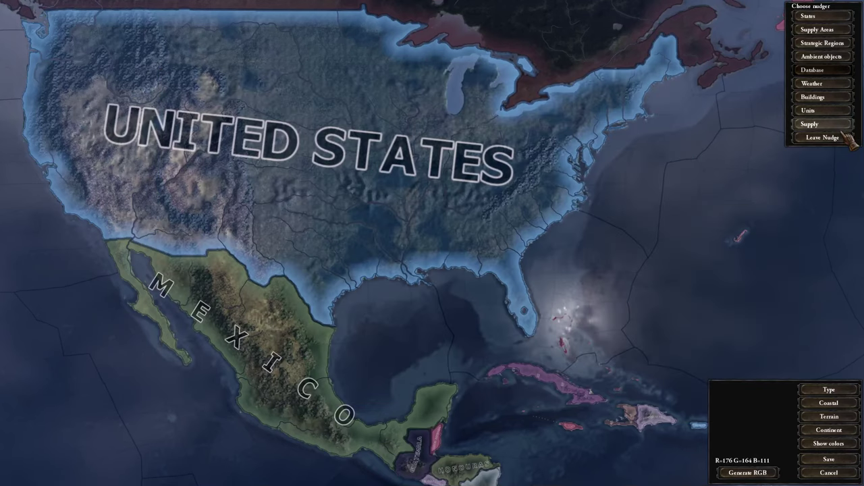
click(820, 138)
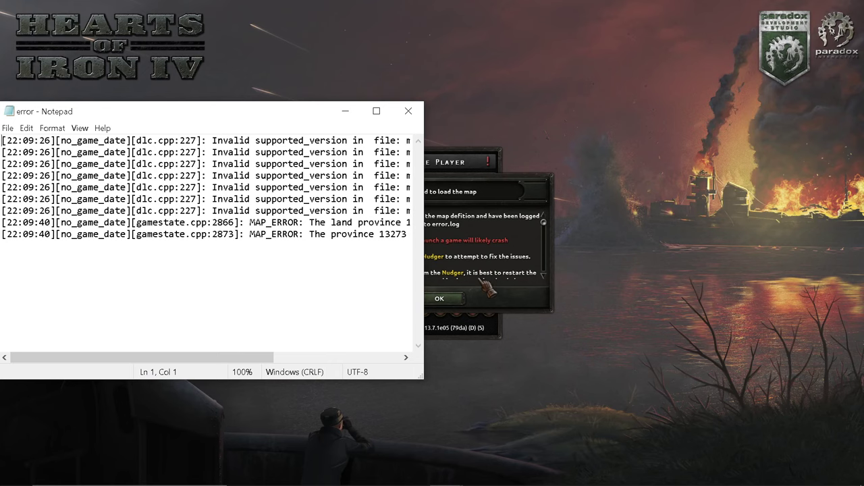
click(484, 283)
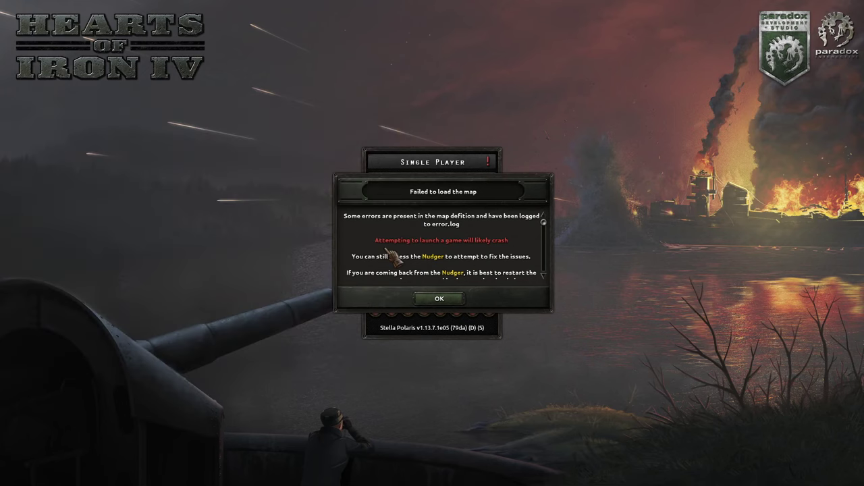
drag(472, 240, 705, 186)
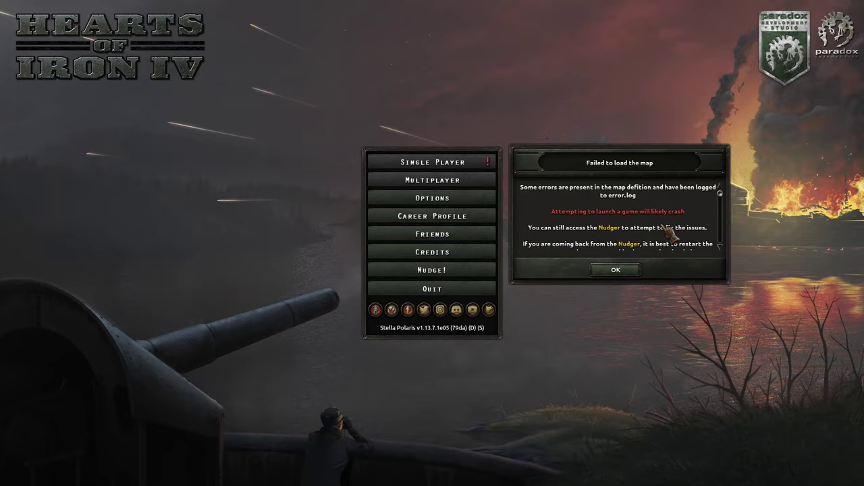
click(623, 270)
- Enter the Nudger and pan and zoom the map to inspect Iceland's provinces
click(426, 270)
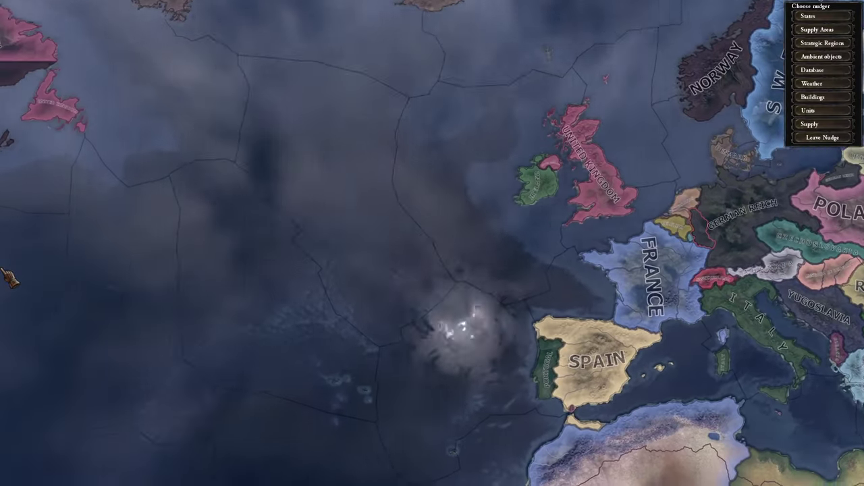
scroll(275, 262, up, 3)
key(Up)
key(Right)
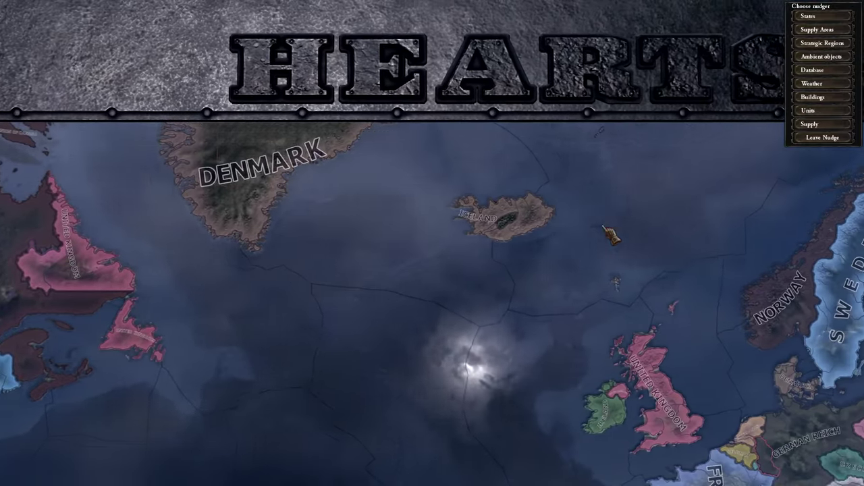
scroll(439, 203, up, 2)
scroll(439, 201, up, 3)
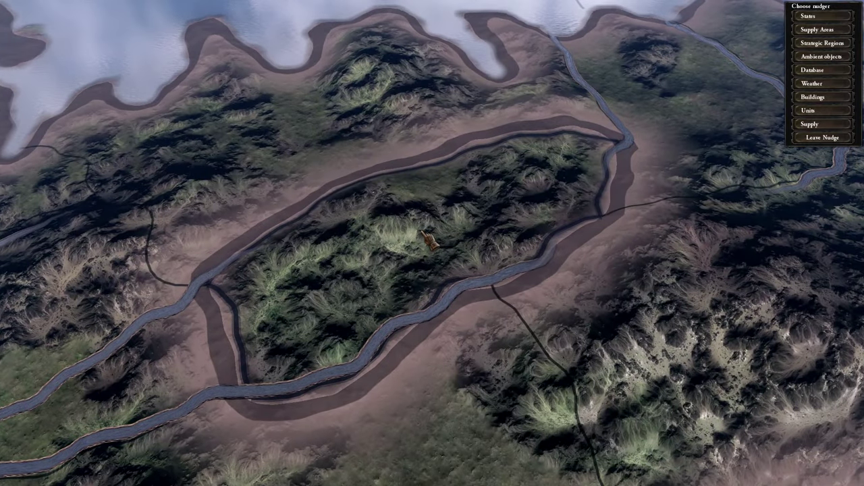
scroll(430, 240, down, 5)
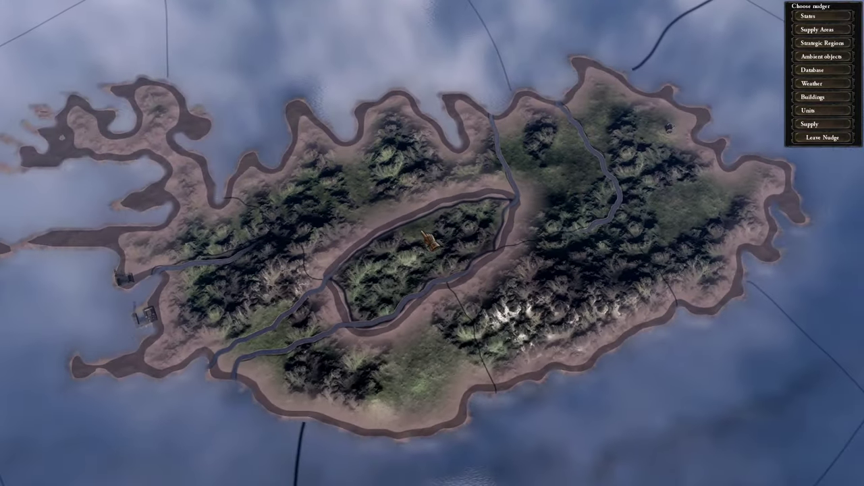
- Bring the mod's 'map' folder in File Explorer to the front
key(alt+Tab)
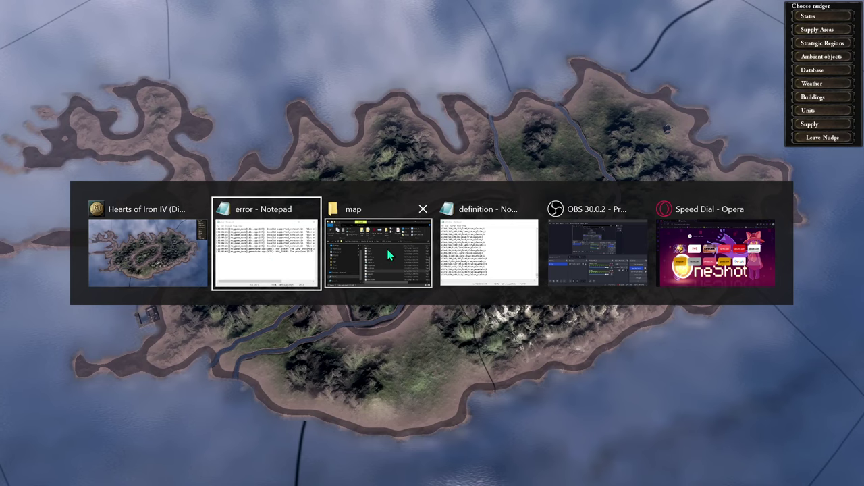
key(Escape)
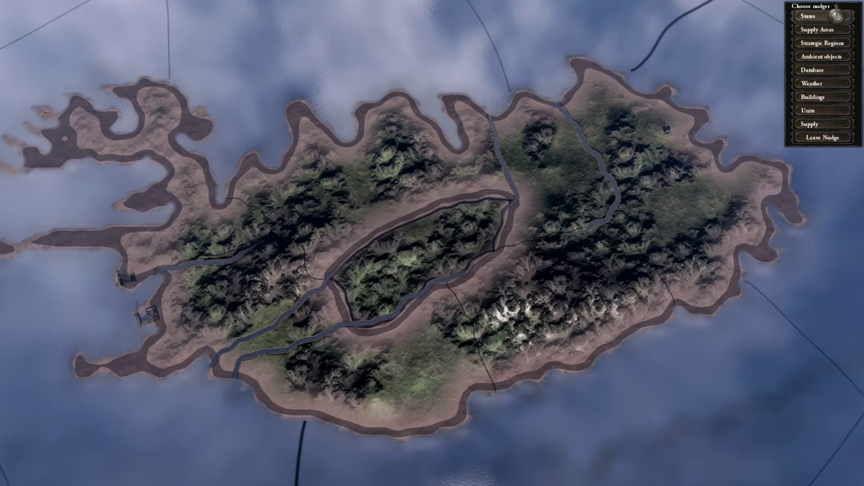
scroll(418, 287, down, 2)
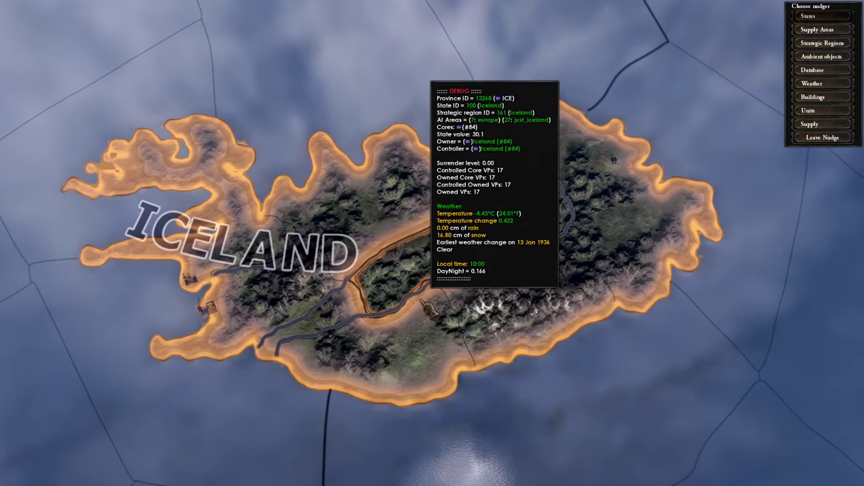
key(alt+Tab)
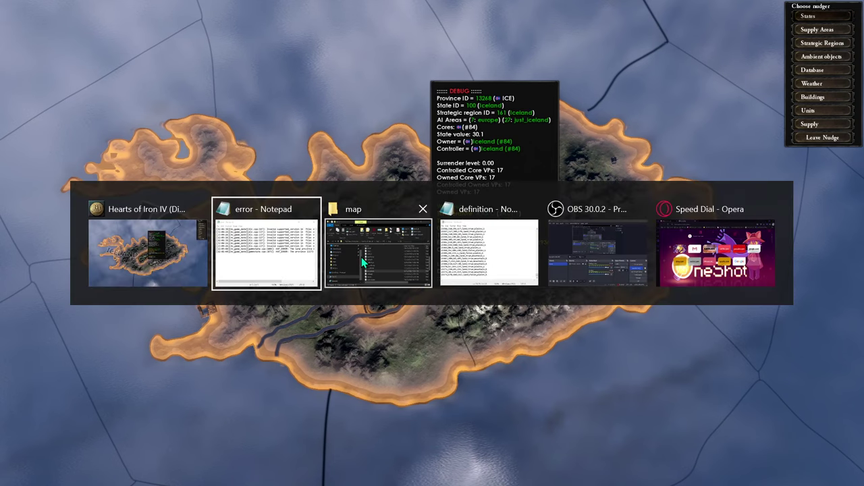
click(361, 257)
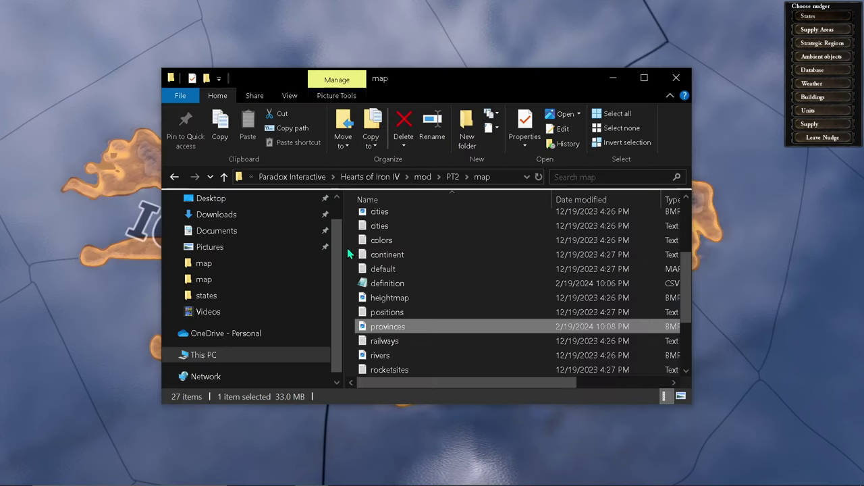
- Browse to the mod's history\states folder and open 100-Iceland.txt in Notepad
click(452, 177)
double_click(407, 248)
double_click(406, 256)
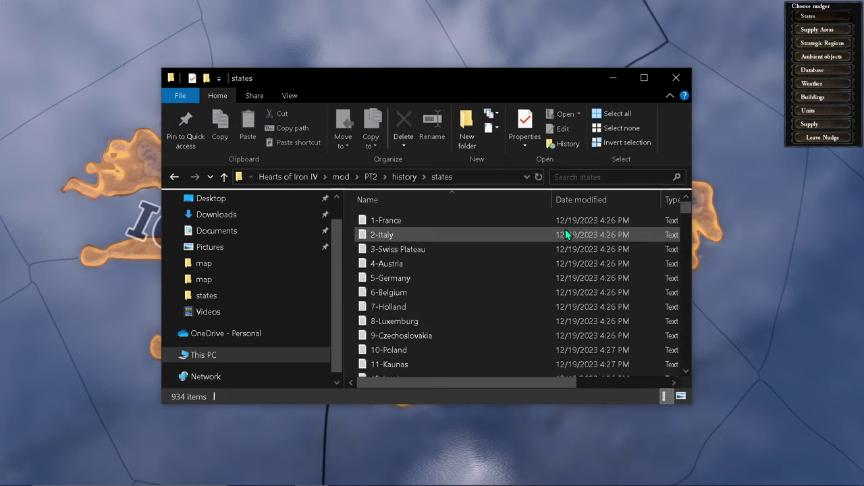
drag(686, 208, 686, 227)
scroll(469, 260, up, 6)
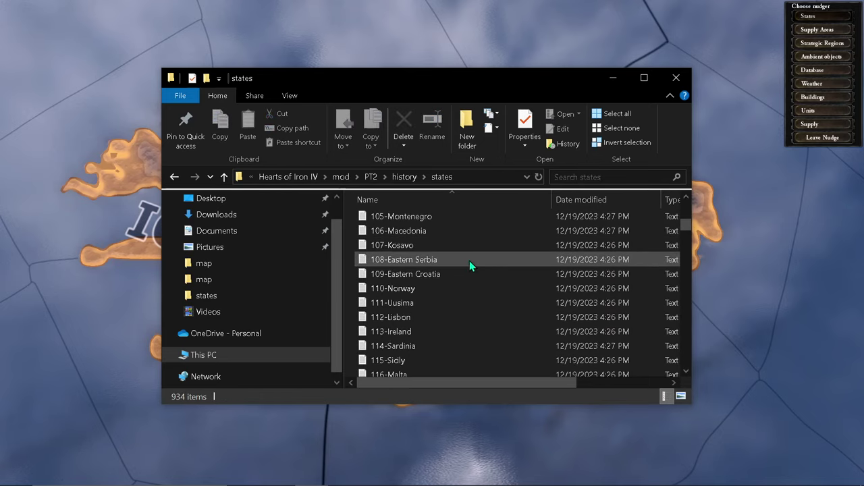
double_click(438, 232)
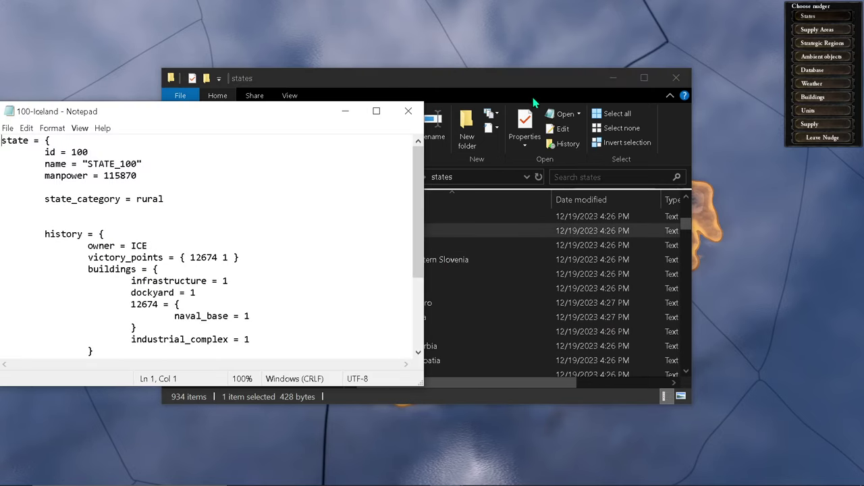
click(613, 78)
scroll(205, 266, down, 3)
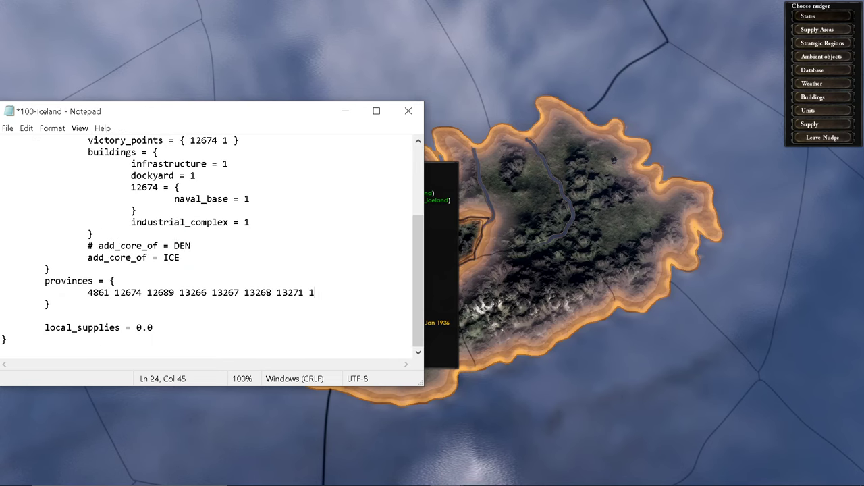
- Check province 13273 in definition.csv and add it to Iceland's provinces list
key(alt+Tab)
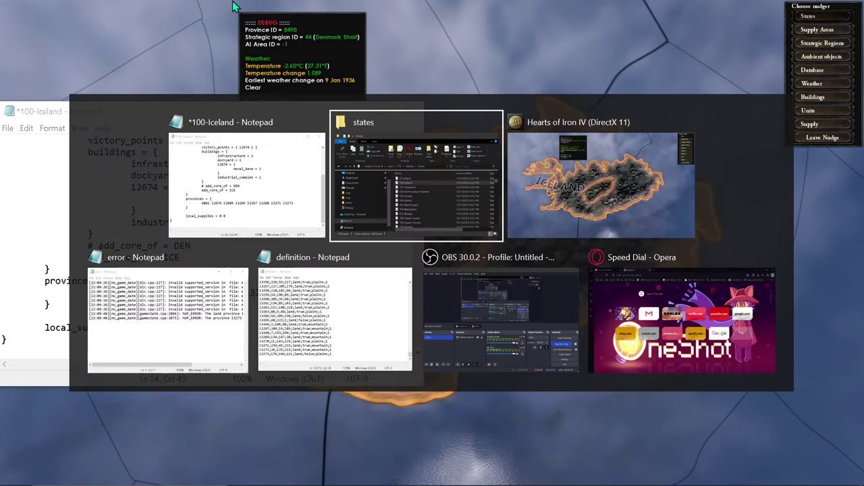
click(268, 311)
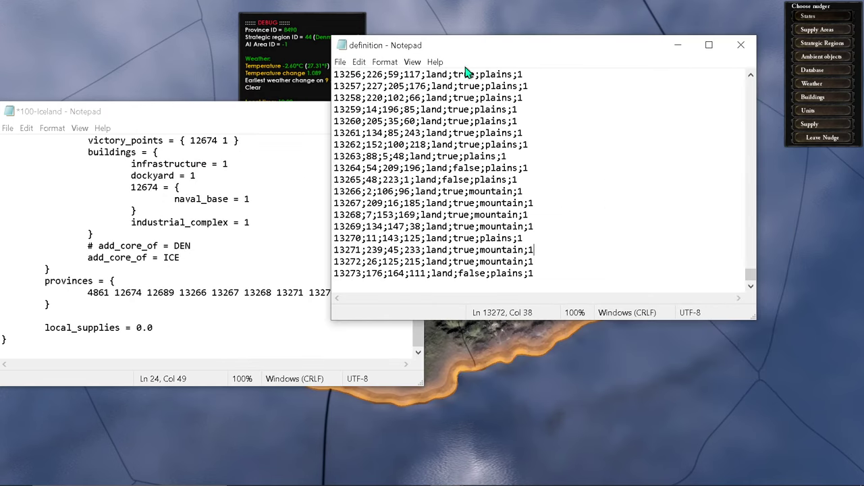
drag(469, 70, 587, 101)
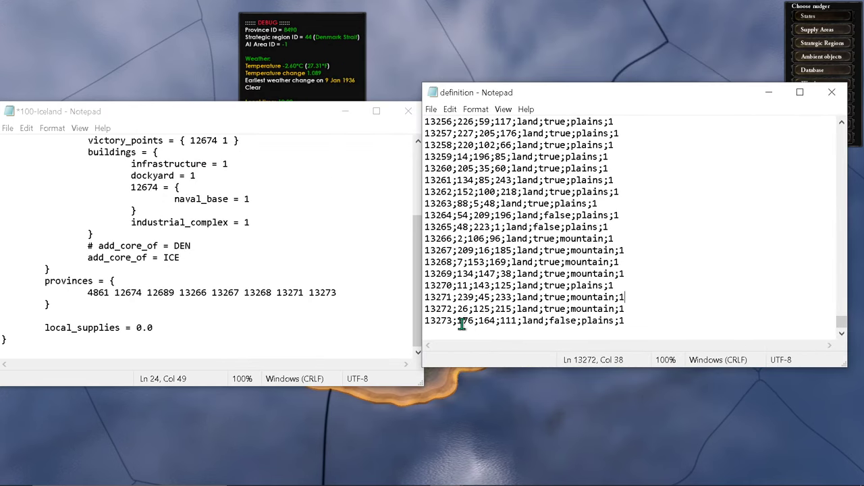
drag(460, 321, 425, 321)
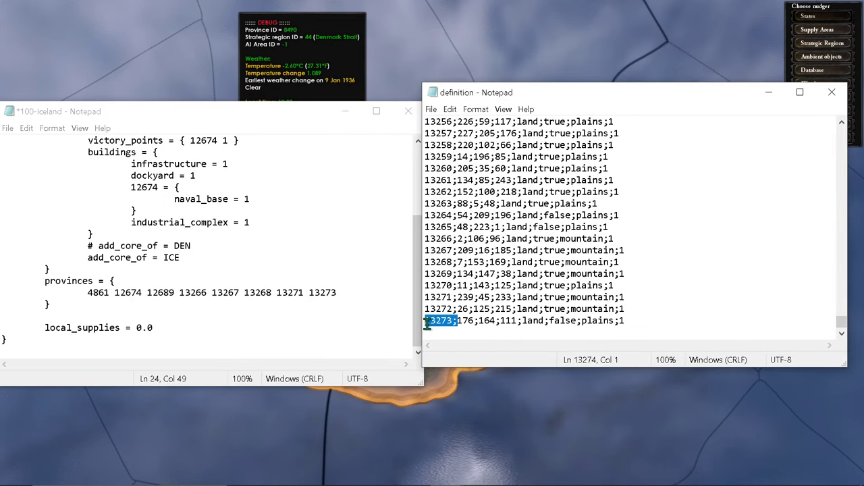
click(609, 294)
click(341, 293)
drag(342, 293, 310, 292)
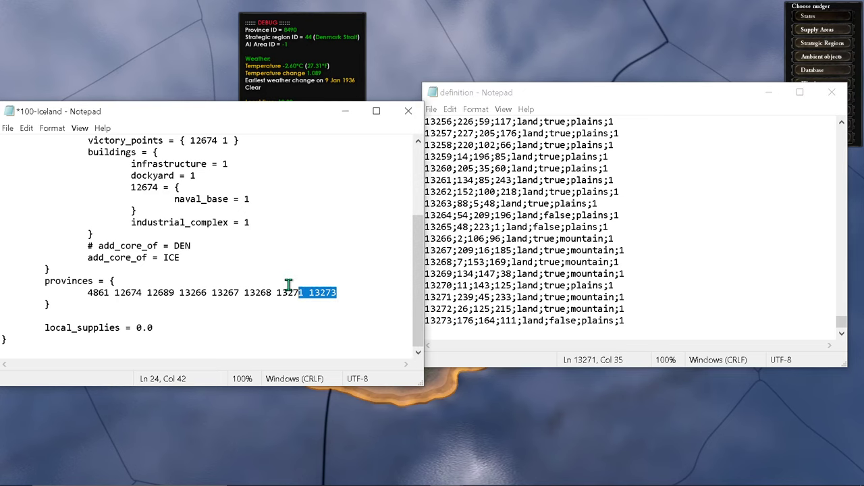
click(288, 285)
- Save 100-Iceland.txt and close both it and definition.csv
scroll(270, 264, up, 4)
click(6, 128)
click(65, 180)
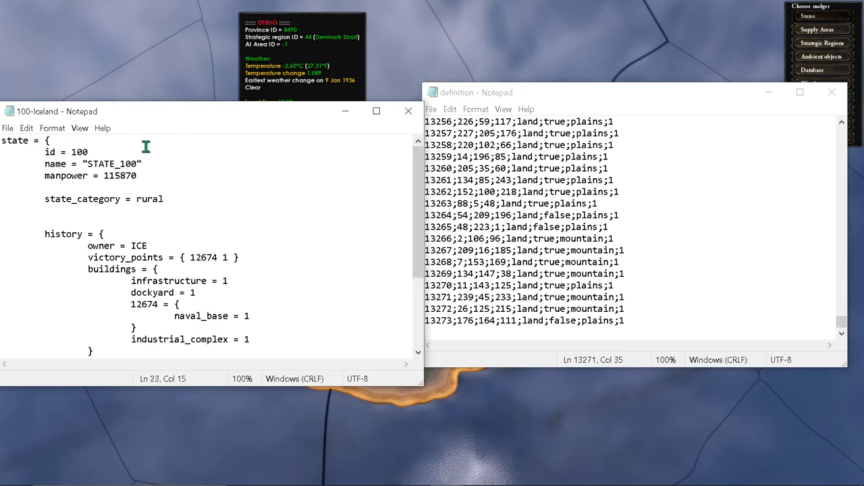
click(408, 110)
click(362, 238)
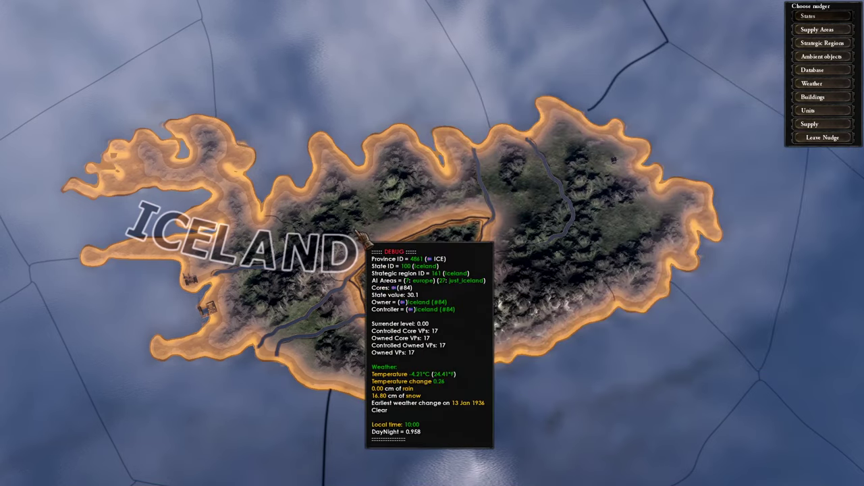
- Browse to the mod's map\strategicregions folder and open 161-Iceland.txt
key(alt+Tab)
key(alt+Tab)
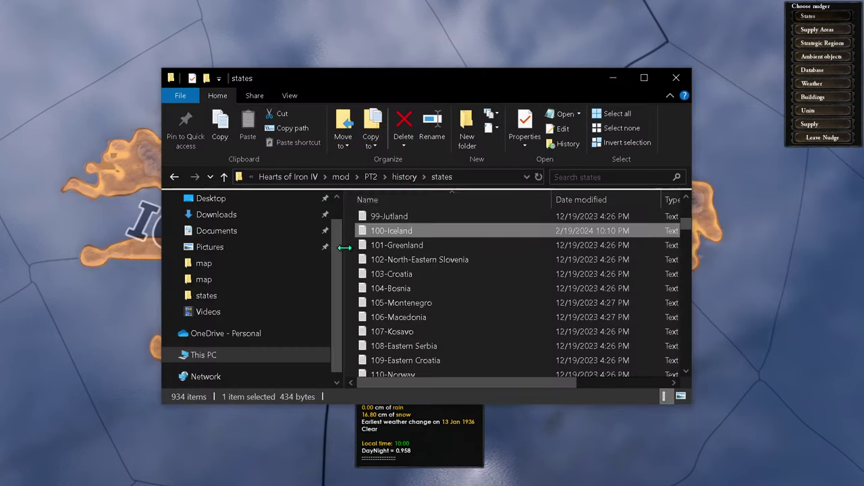
click(404, 179)
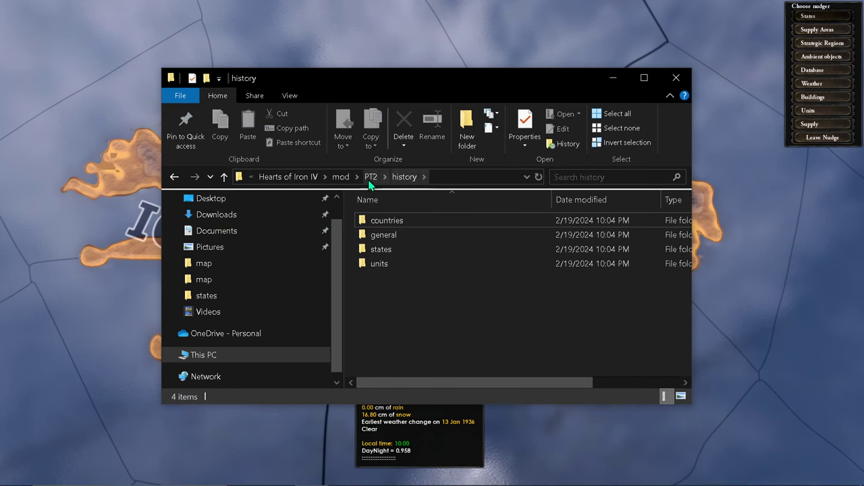
click(371, 178)
double_click(473, 241)
double_click(463, 225)
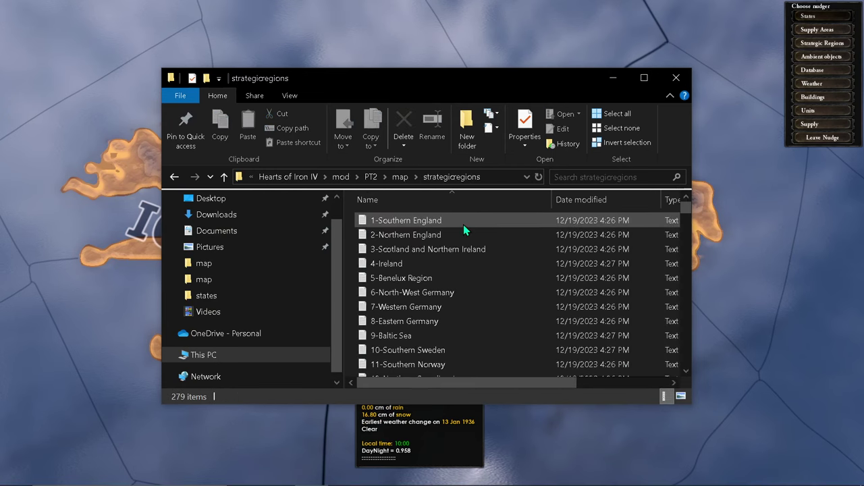
scroll(469, 225, down, 20)
scroll(469, 225, down, 11)
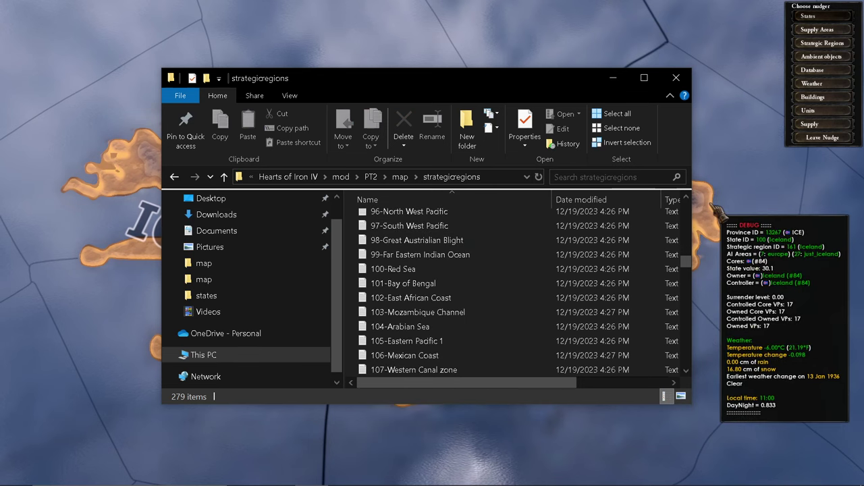
scroll(482, 270, down, 17)
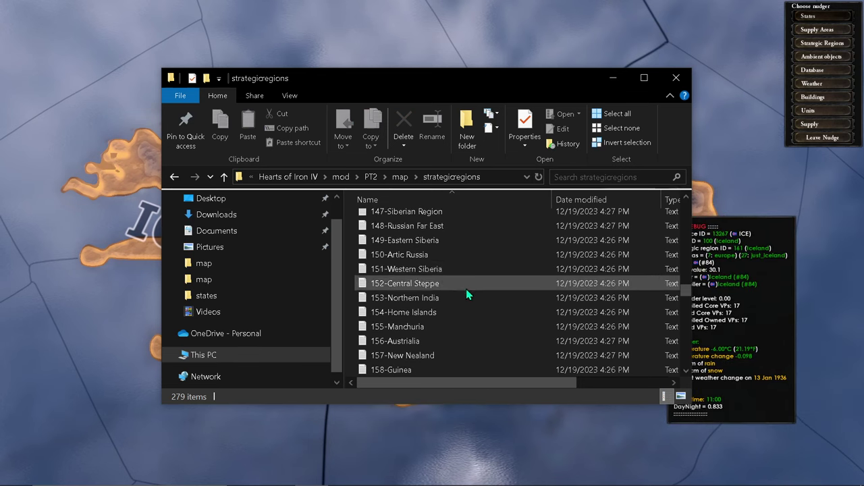
scroll(466, 289, down, 4)
double_click(434, 241)
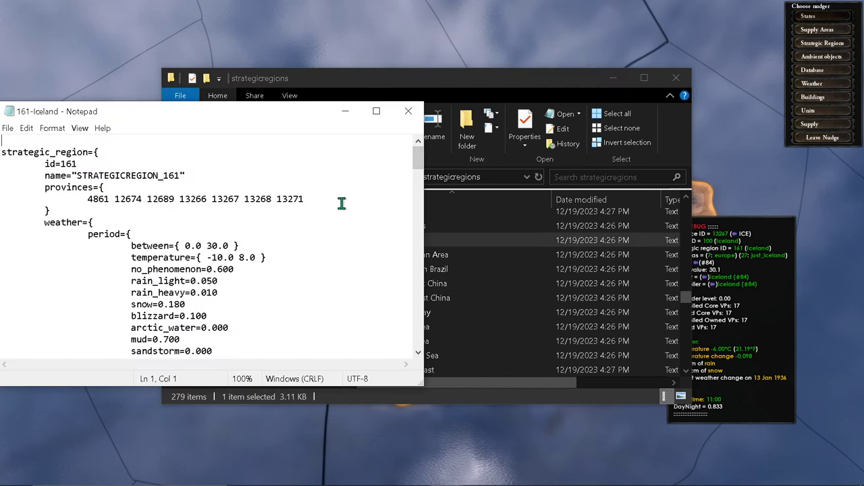
- Append 13273 to the region's provinces, then save and close the file
text(13273)
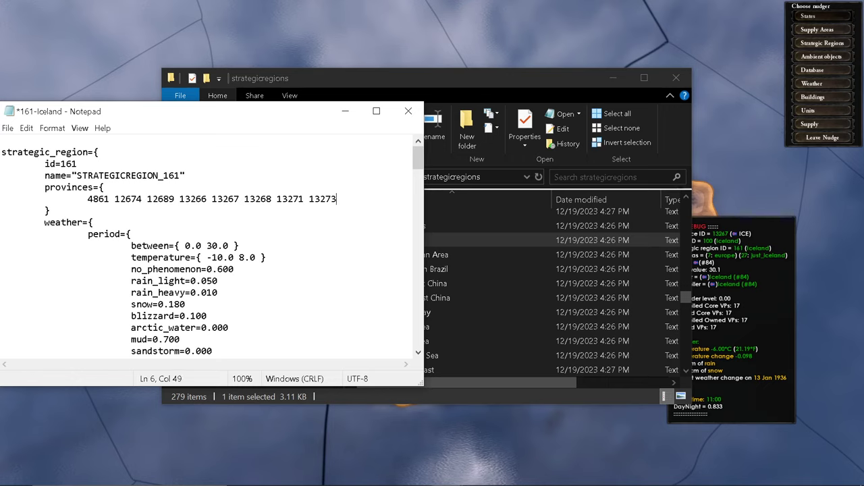
click(8, 128)
click(30, 189)
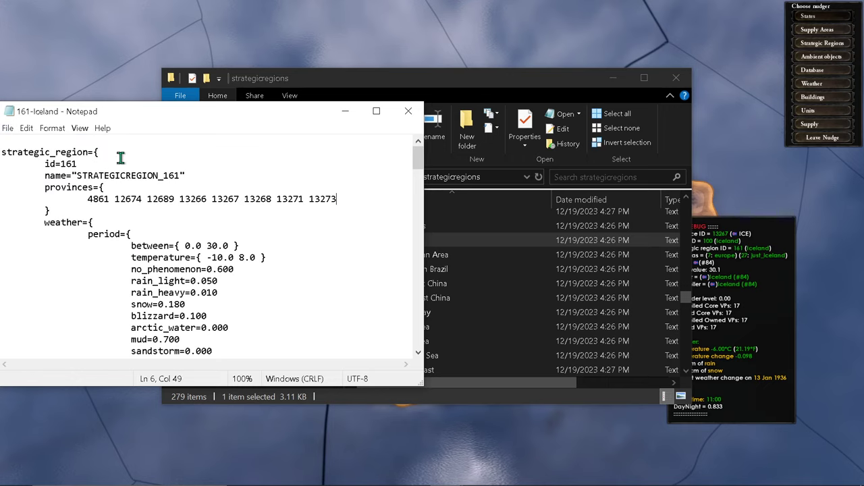
click(408, 111)
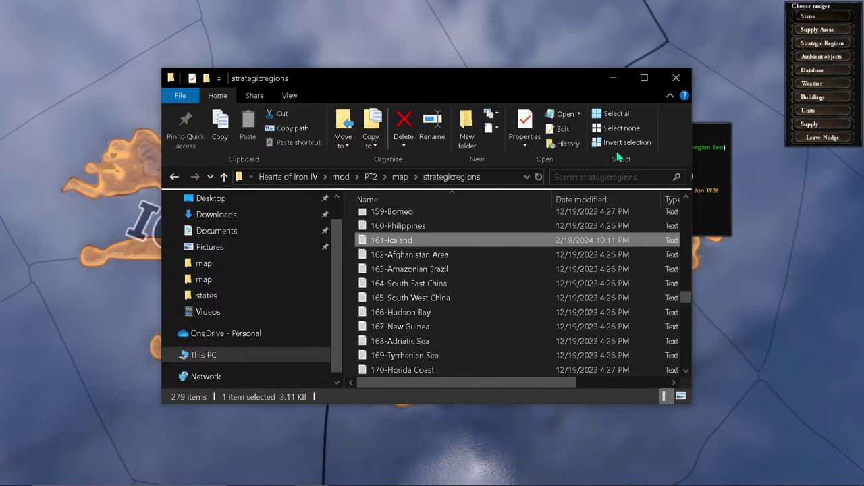
- Minimize File Explorer and zoom the Nudger map in on Iceland
click(676, 73)
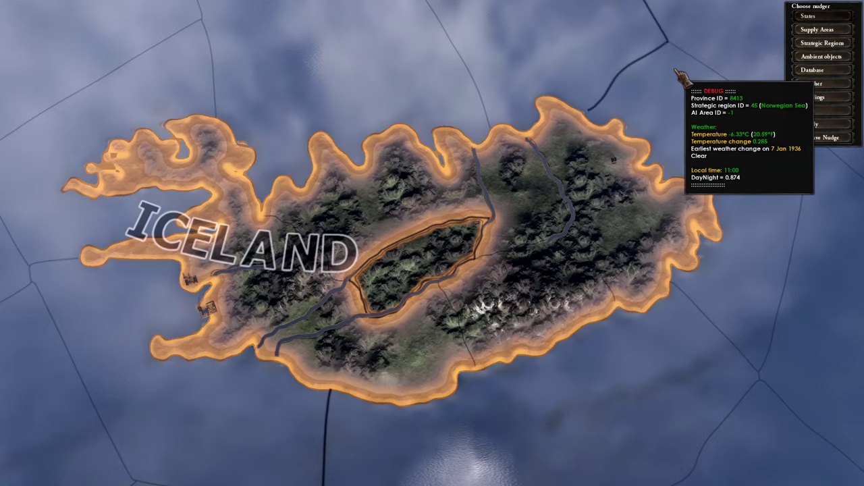
scroll(680, 74, down, 5)
scroll(408, 327, up, 8)
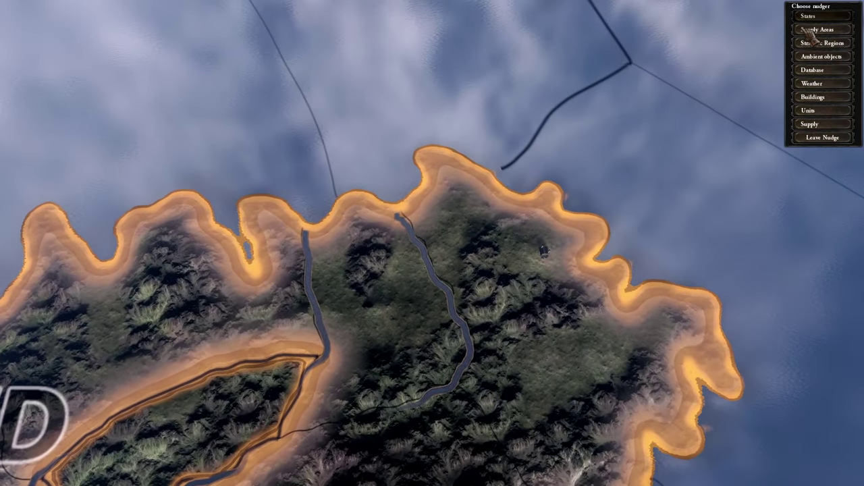
scroll(650, 111, down, 4)
scroll(551, 162, up, 3)
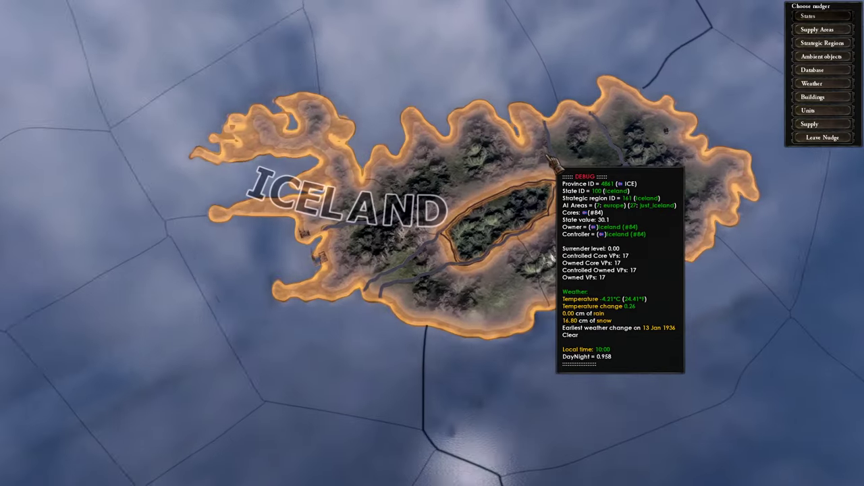
scroll(551, 162, up, 2)
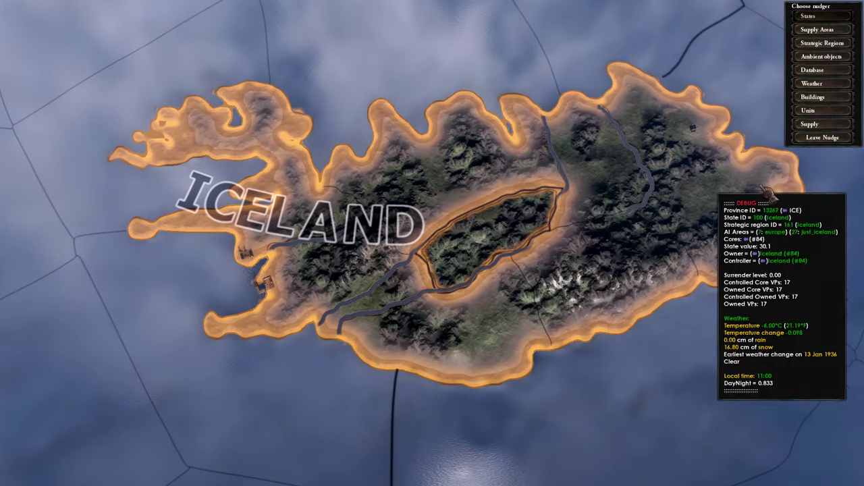
- Reload the game with the edited mod files and return to the Nudger map
click(836, 137)
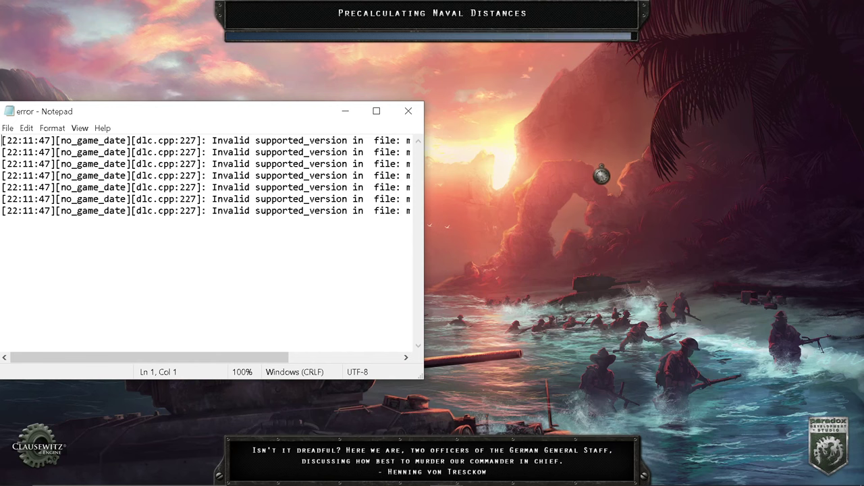
drag(363, 268, 5, 78)
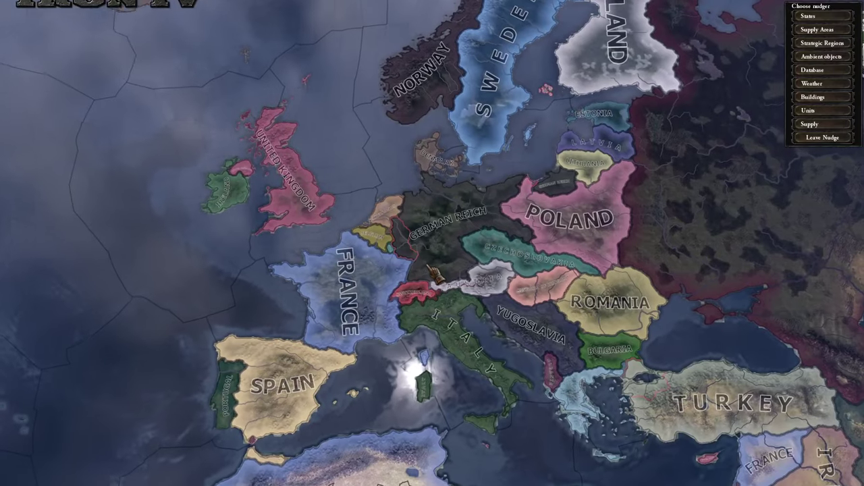
scroll(435, 274, down, 3)
- Pan to Iceland, switch to unit nudging and pick an Iceland province
key(Up)
key(Left)
scroll(611, 281, up, 4)
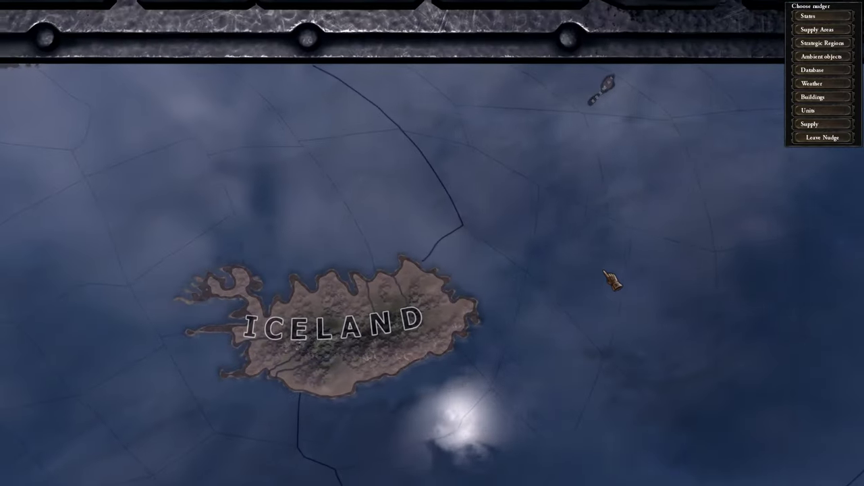
scroll(611, 280, up, 5)
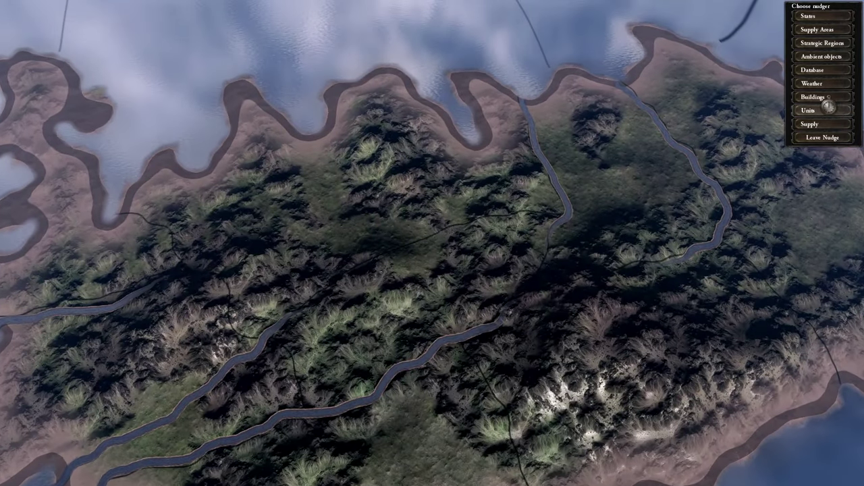
click(828, 110)
click(414, 268)
scroll(415, 268, down, 3)
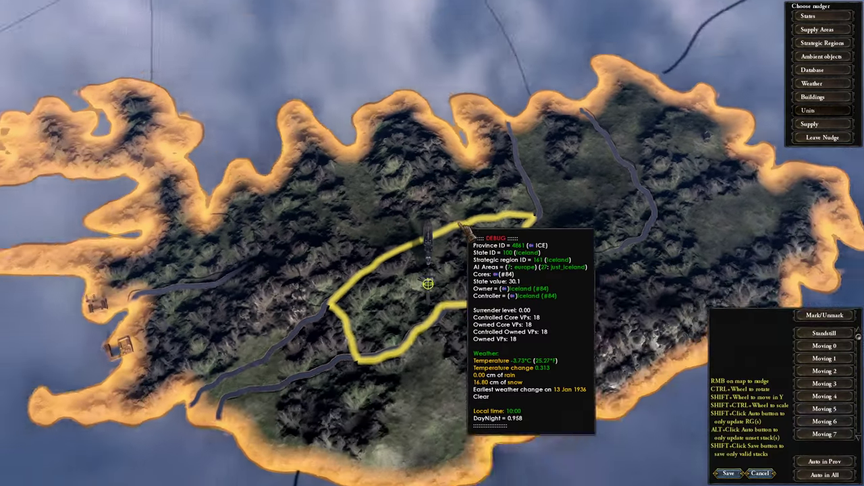
scroll(414, 268, up, 3)
scroll(415, 269, down, 5)
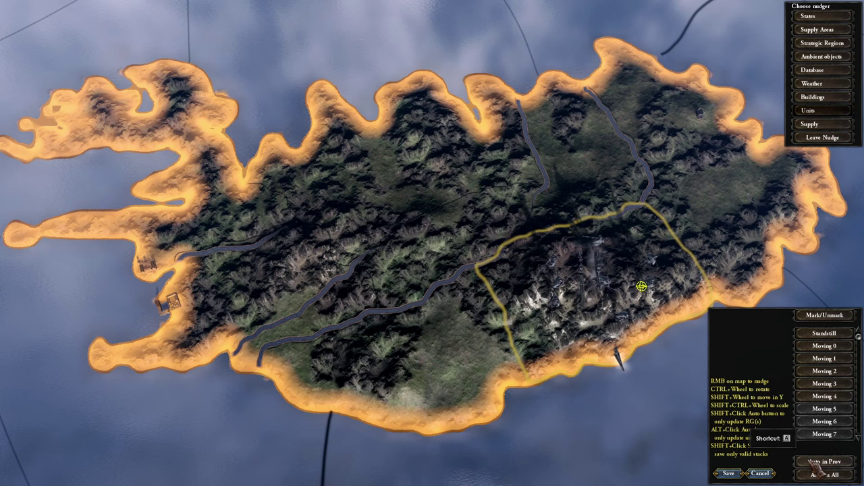
- Select units in Iceland's southern, northern, eastern, central and western provinces
click(457, 361)
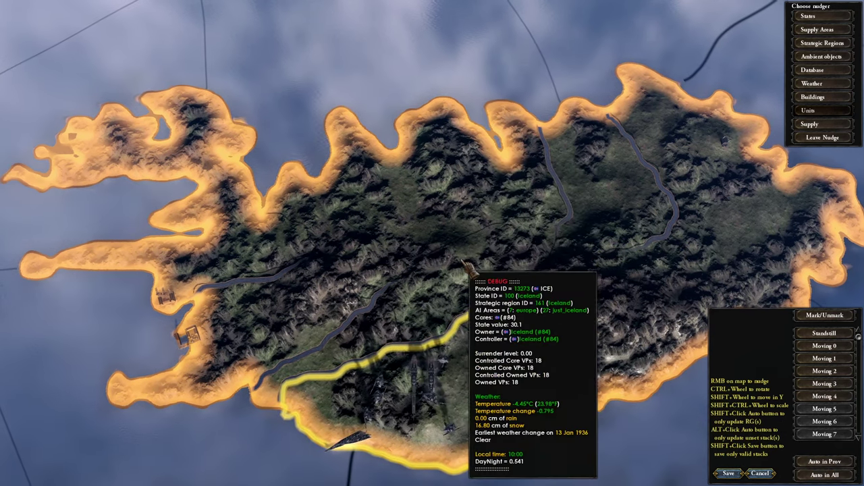
click(473, 182)
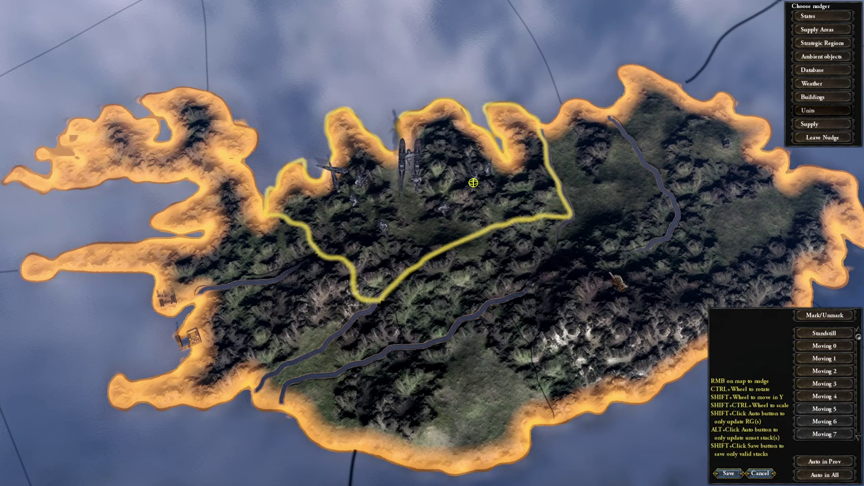
click(629, 186)
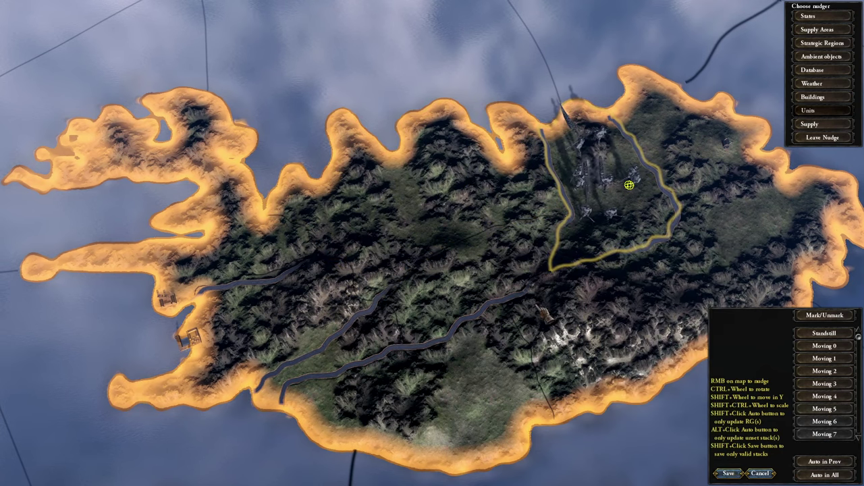
click(506, 287)
click(345, 280)
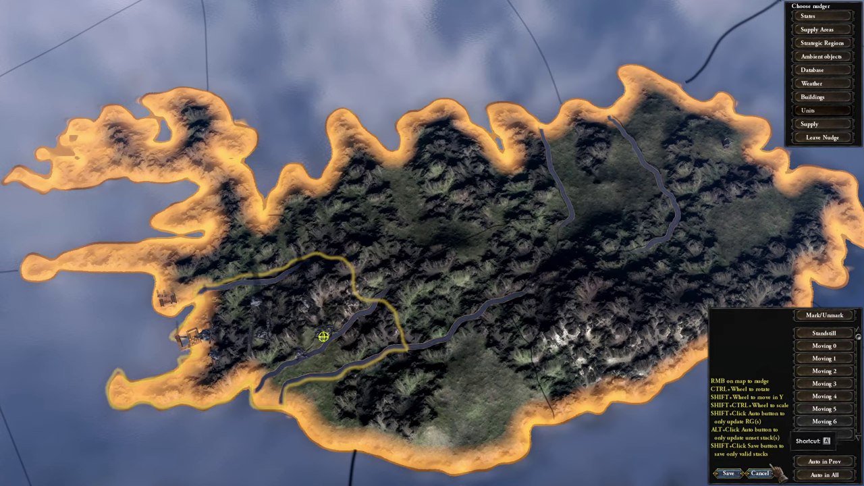
- Switch to the Buildings nudger and run Validate In State for Iceland
click(822, 97)
scroll(560, 217, down, 3)
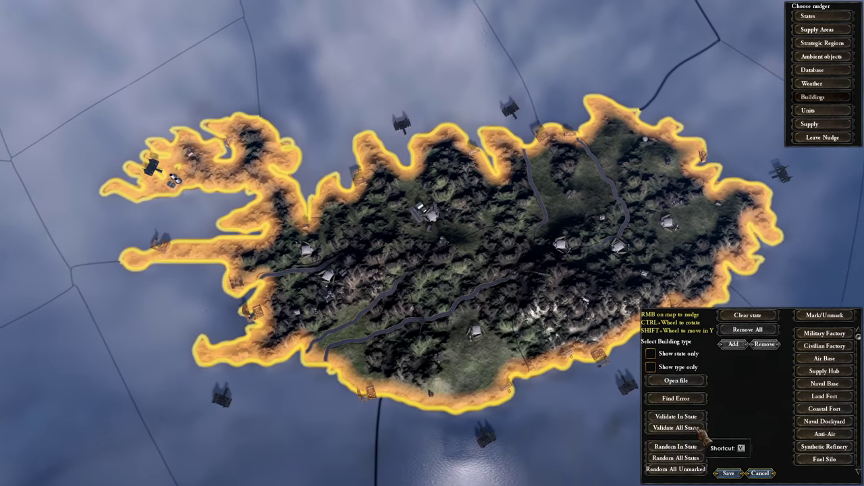
click(690, 447)
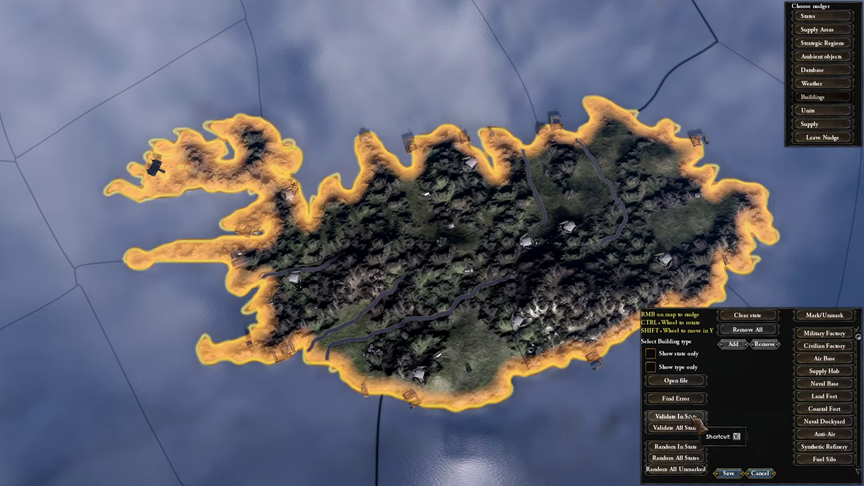
scroll(489, 268, up, 3)
scroll(487, 268, down, 5)
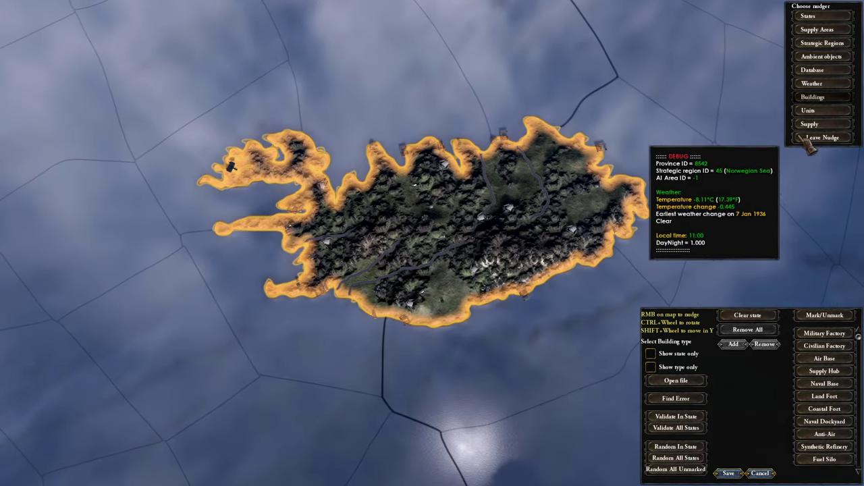
- Leave Nudge and set up a new single-player 1936 Gathering Storm game
click(818, 138)
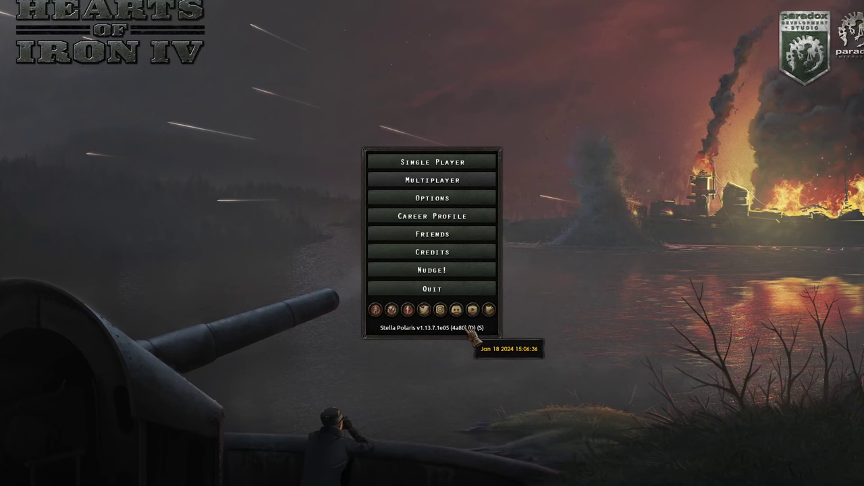
click(492, 166)
click(487, 190)
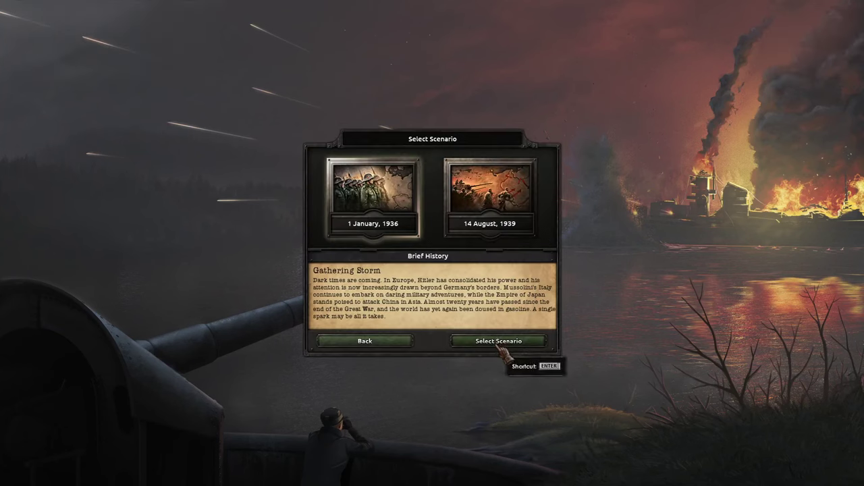
click(505, 346)
- Choose Iceland as the country and start the game
click(331, 162)
click(470, 390)
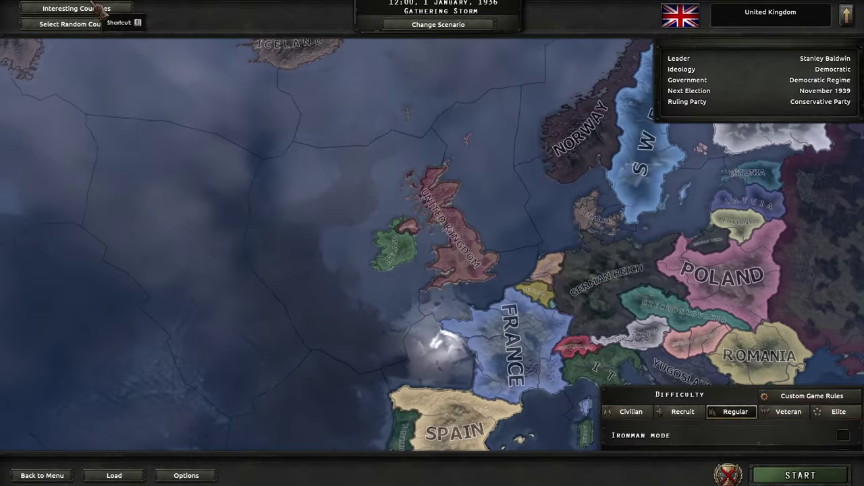
scroll(405, 169, up, 5)
click(486, 181)
scroll(487, 181, up, 8)
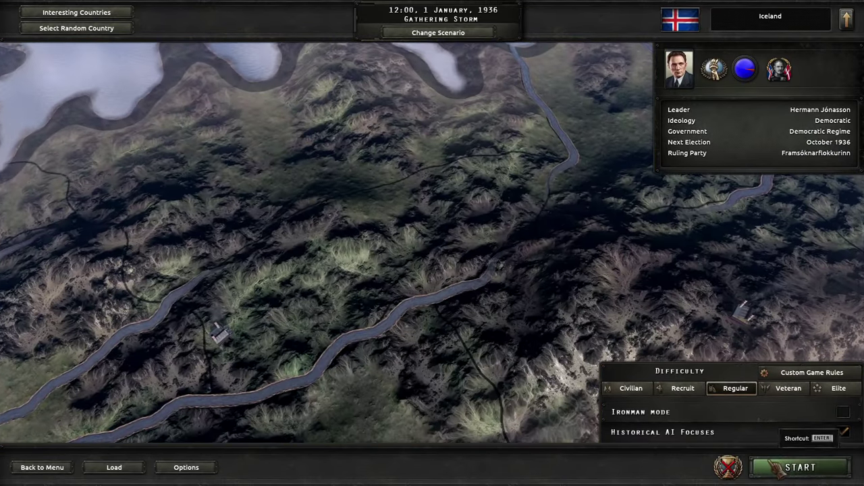
click(800, 467)
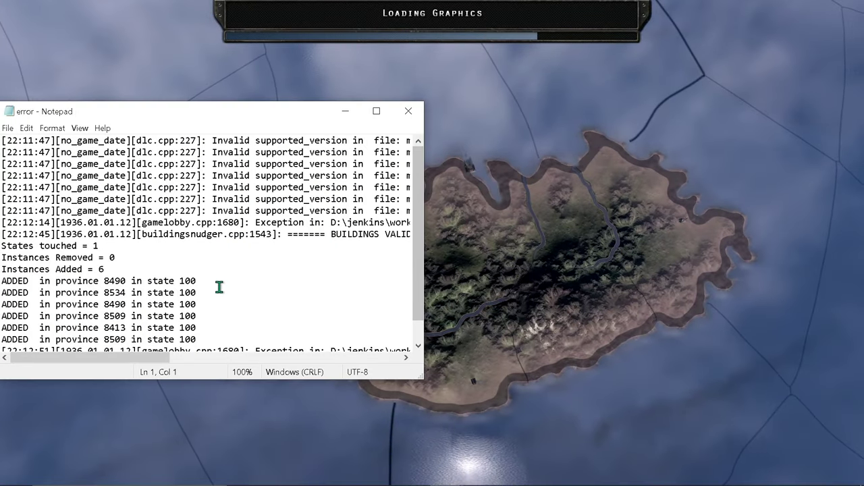
- Delete error.log's lines from 'Instances Removed' through the end of the file
scroll(220, 287, down, 1)
drag(259, 320, 98, 177)
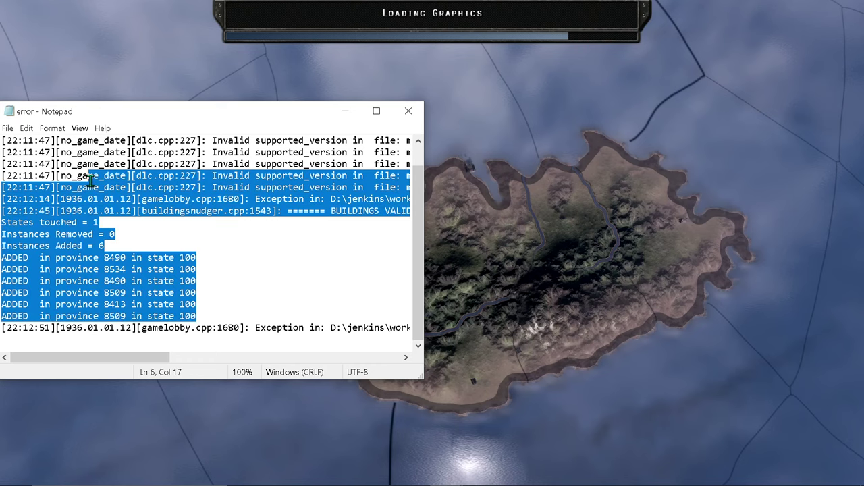
click(128, 270)
click(256, 339)
drag(257, 340, 11, 230)
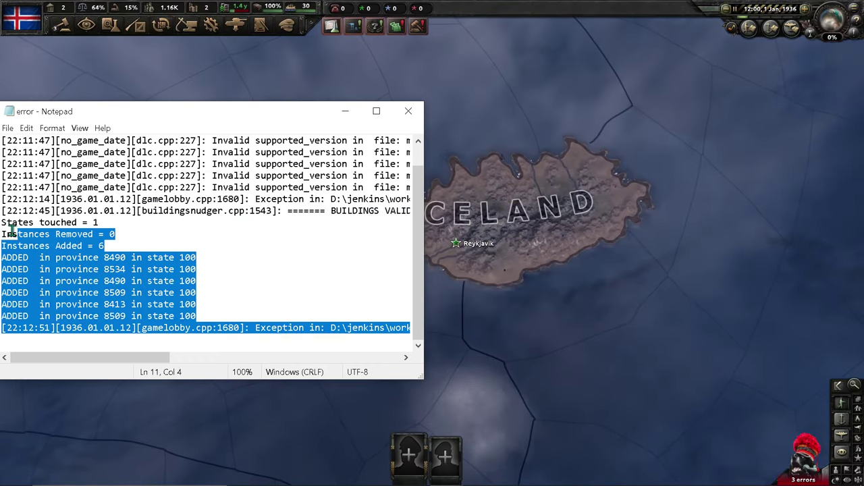
key(Delete)
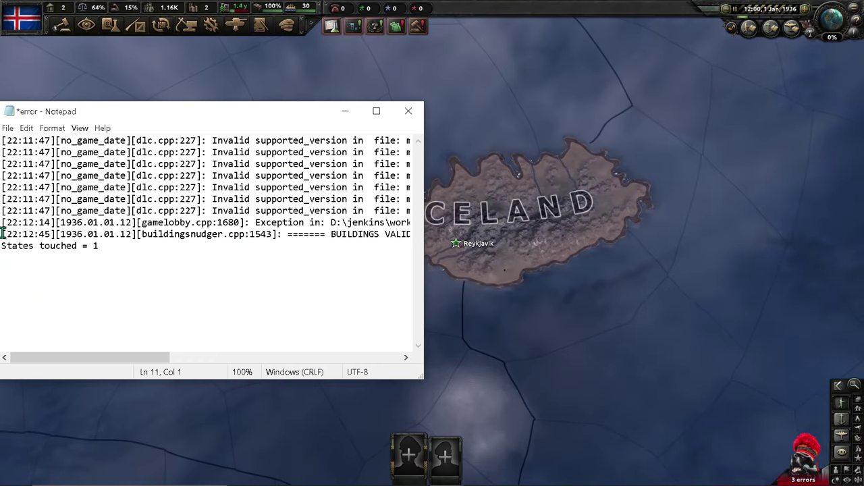
drag(104, 360, 135, 357)
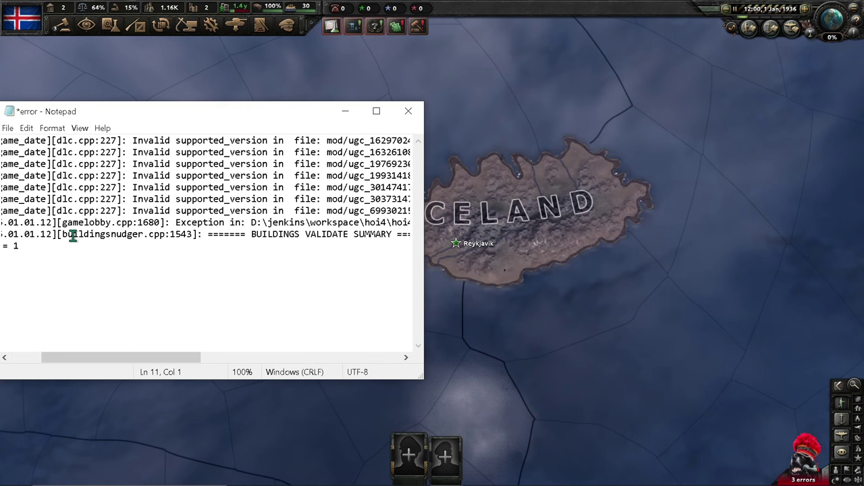
drag(266, 226, 76, 252)
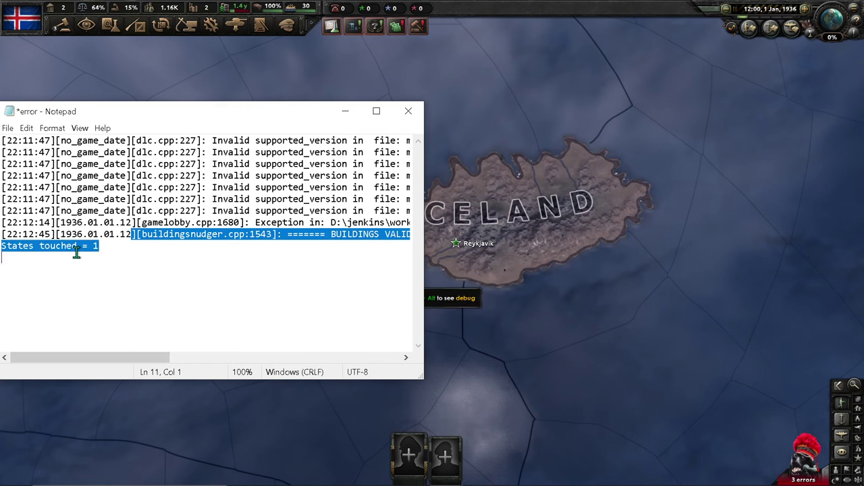
- Close error.log without saving and select Iceland's state on the map
click(407, 111)
click(455, 264)
scroll(415, 247, up, 5)
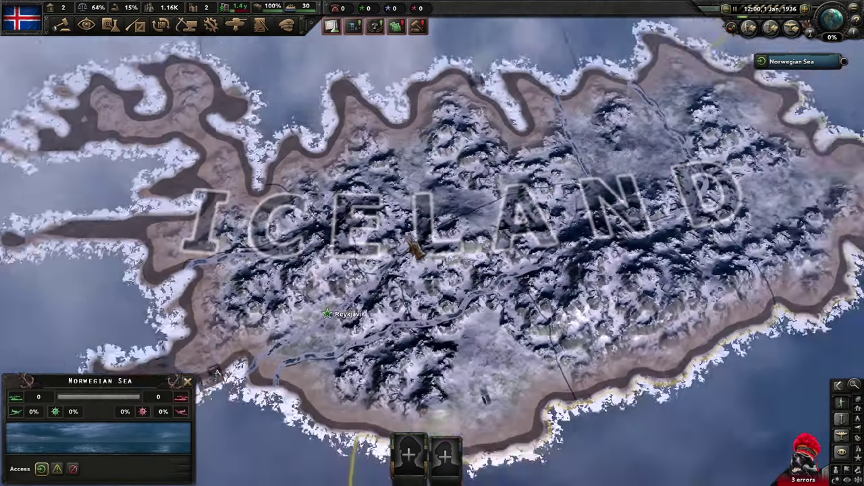
scroll(414, 247, down, 3)
click(341, 304)
- Check that central province 13273 shows as Iceland-owned plains in state 100
scroll(454, 254, up, 5)
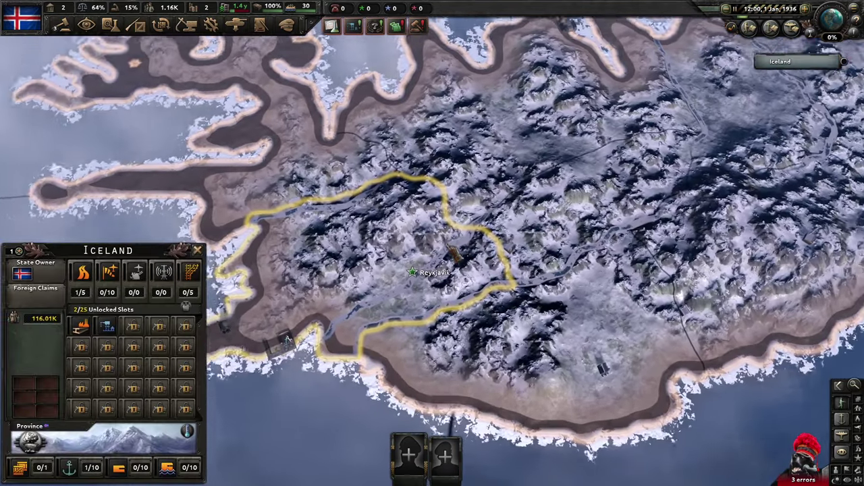
scroll(437, 310, down, 3)
scroll(405, 317, up, 3)
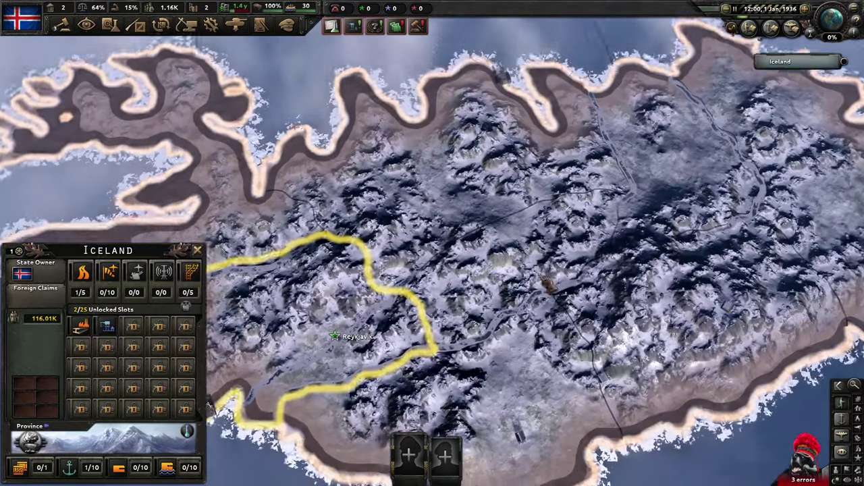
scroll(473, 263, down, 3)
click(473, 264)
scroll(534, 256, up, 3)
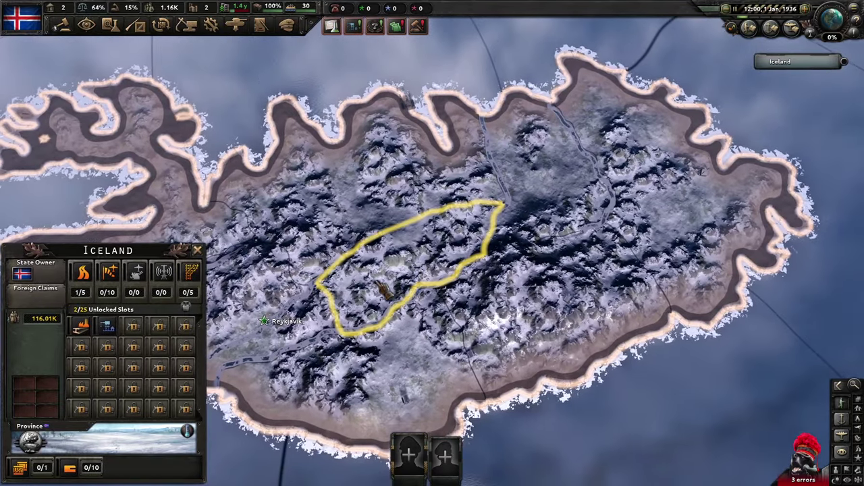
scroll(345, 304, up, 2)
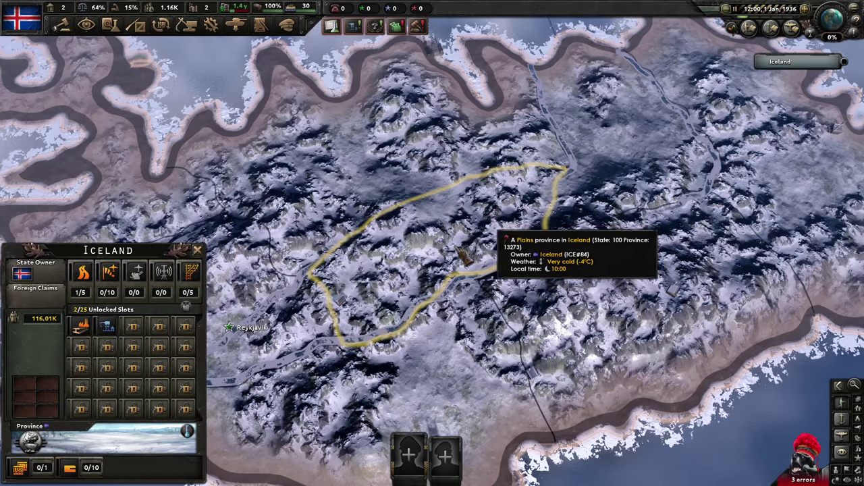
scroll(445, 263, up, 2)
scroll(431, 270, down, 2)
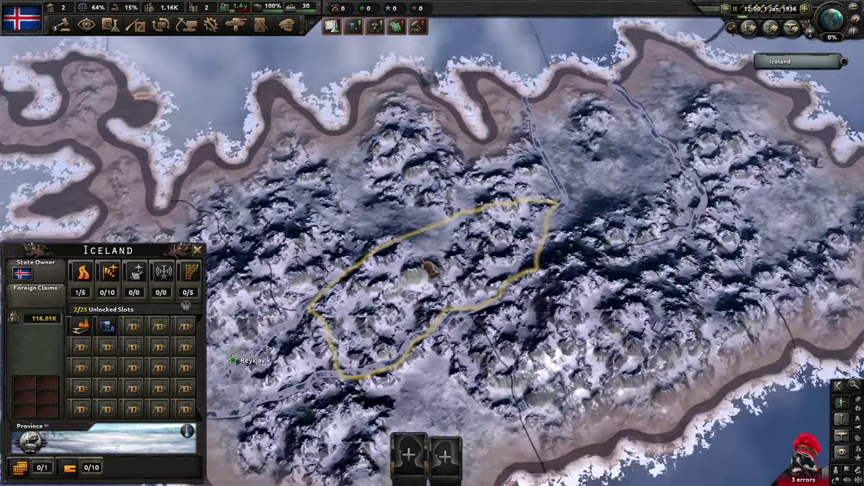
scroll(431, 269, down, 4)
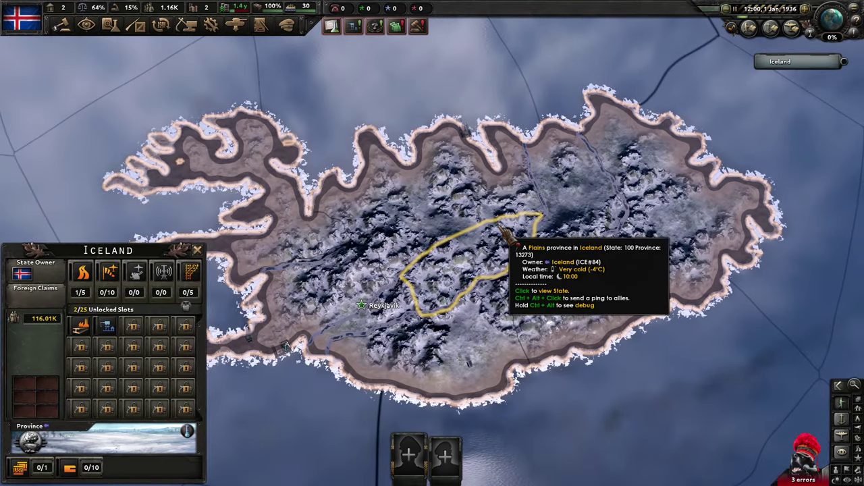
- Train a Rikislögreglan division deployed to Iceland, with instant training enabled through the console
key(Escape)
scroll(301, 63, up, 2)
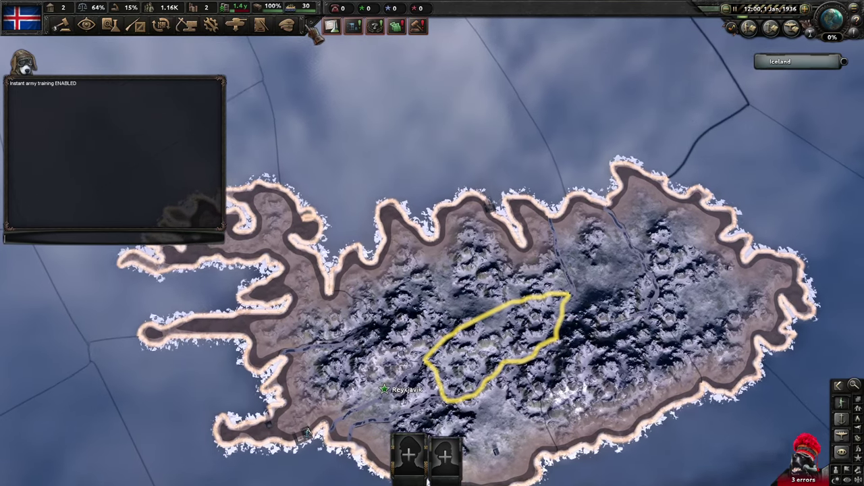
click(236, 25)
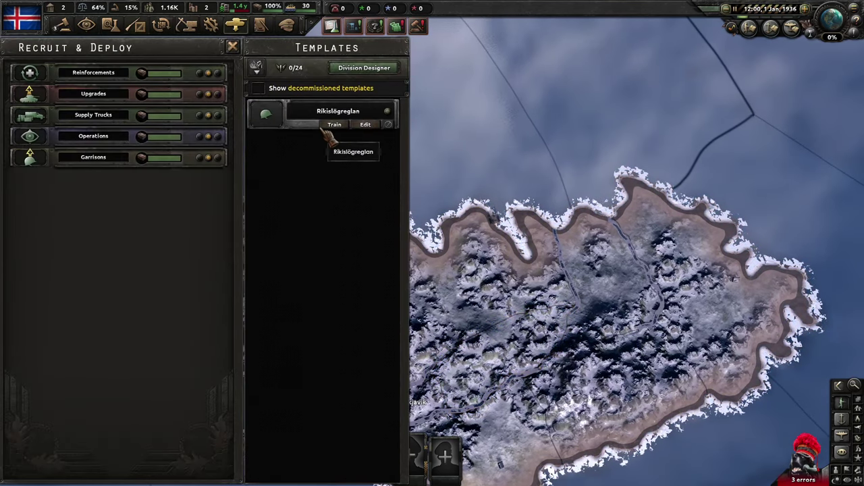
click(334, 125)
click(585, 345)
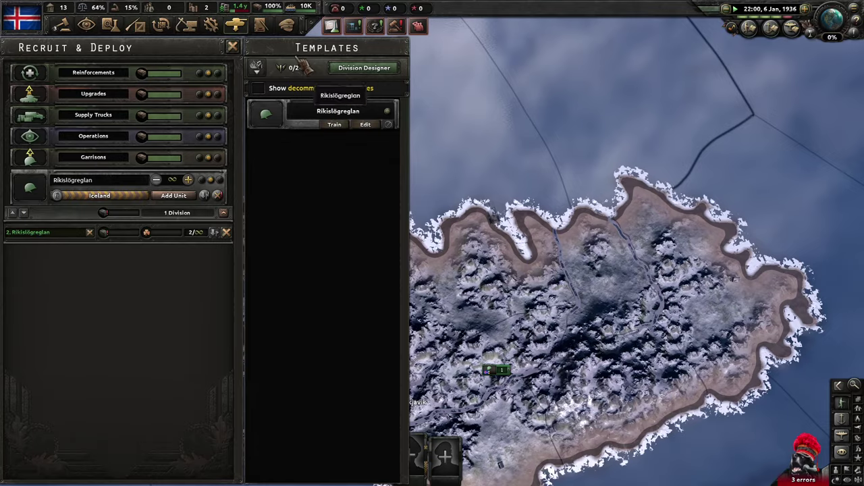
key(Escape)
scroll(507, 169, up, 5)
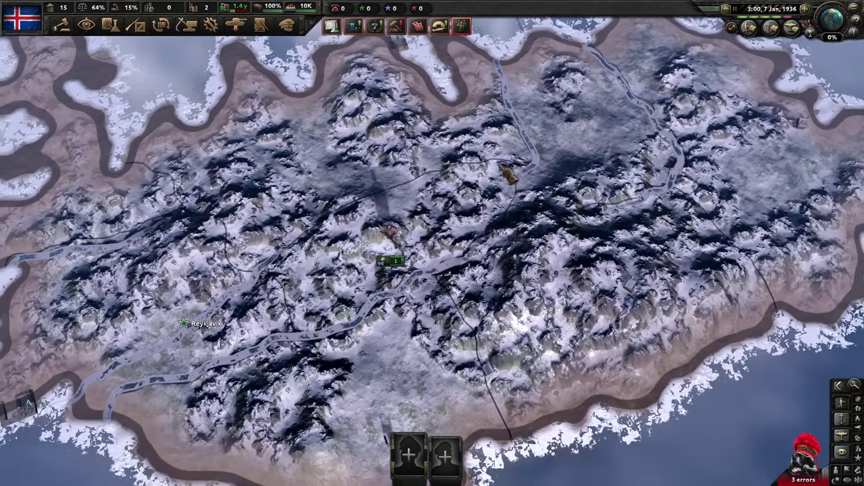
key(grave)
key(grave)
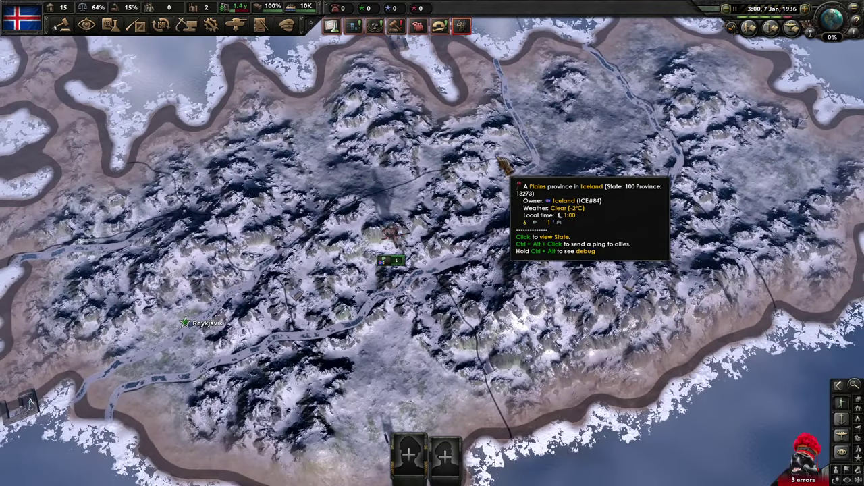
key(Up)
- Check where an Air Base and a Land Fort can be built in Iceland's new province
key(Left)
key(b)
click(207, 91)
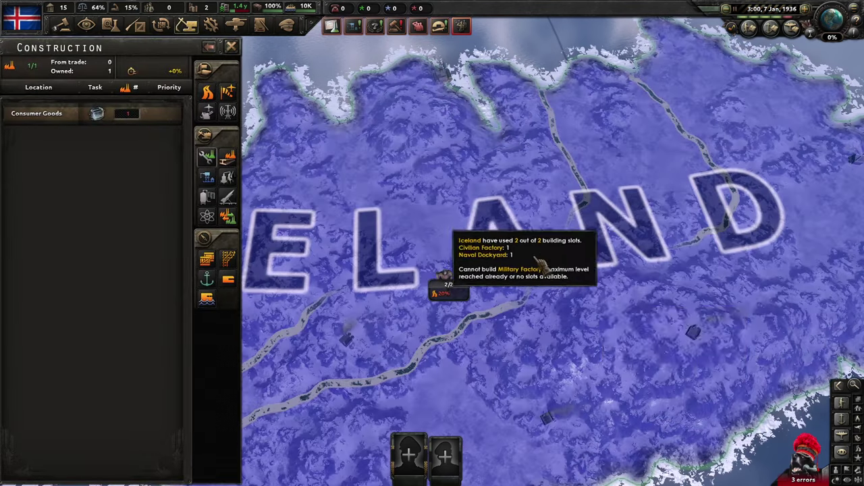
click(208, 157)
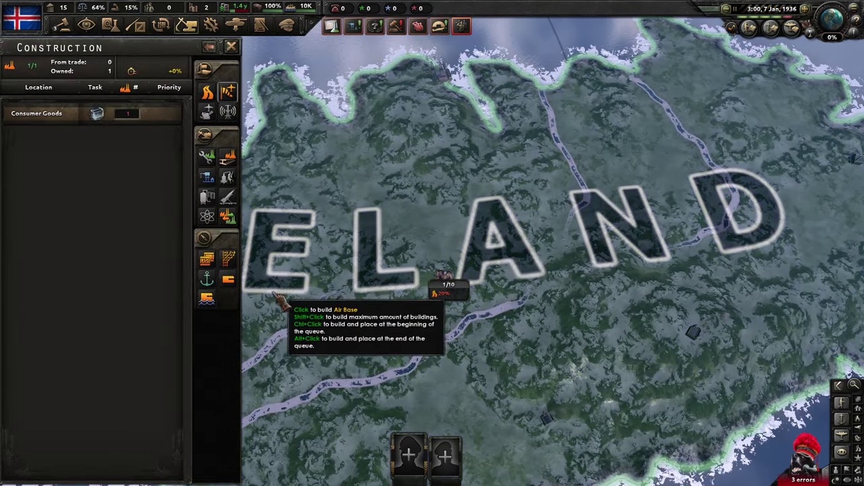
click(229, 279)
scroll(525, 281, up, 2)
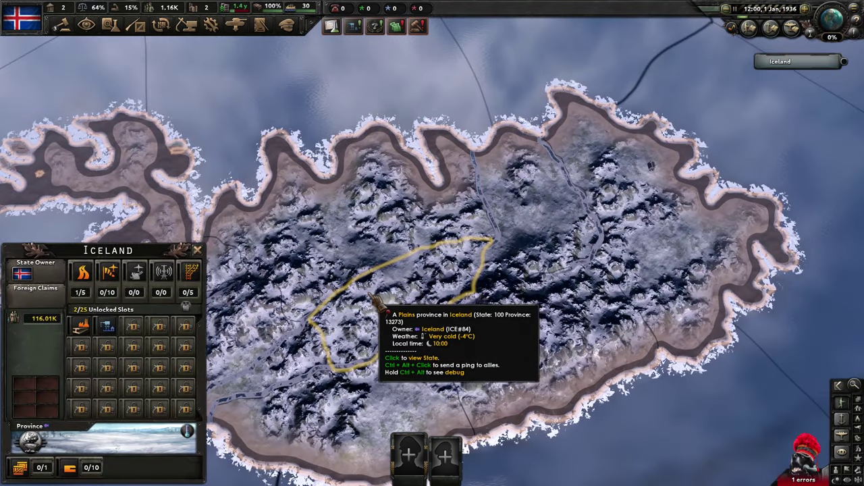
- Review new plains province 13273 once more, then switch to the OBS Studio window
scroll(378, 301, down, 3)
scroll(432, 283, up, 3)
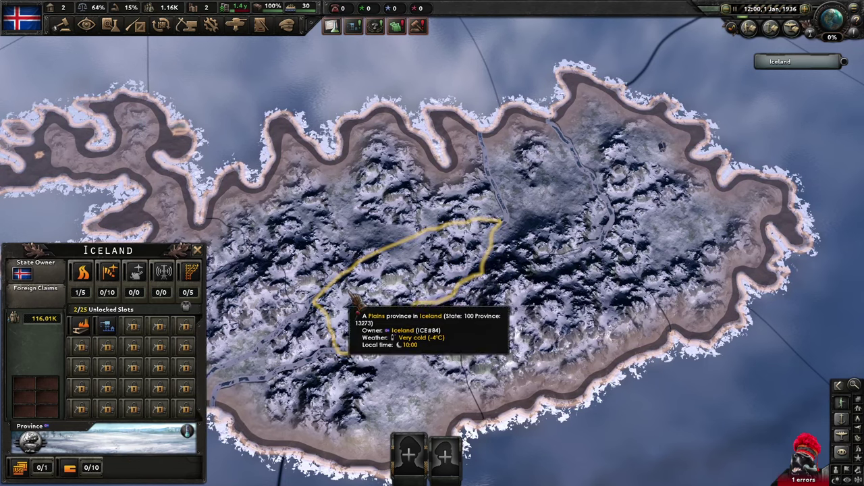
scroll(354, 299, down, 5)
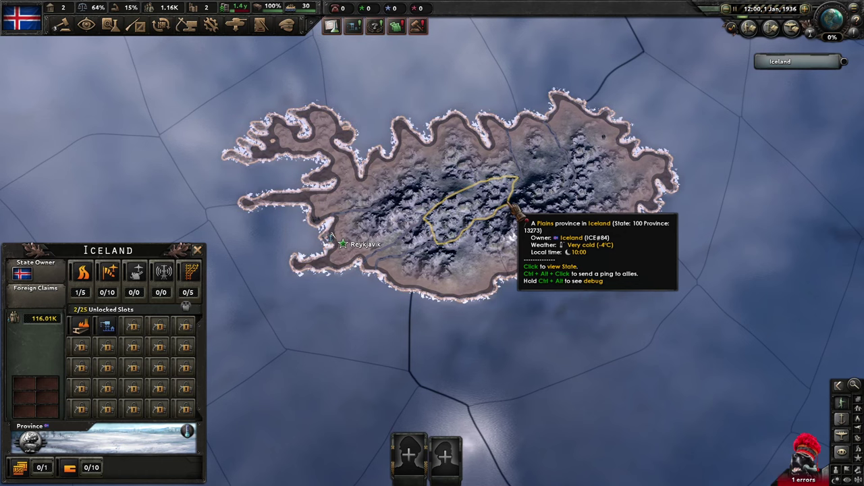
key(alt+Tab)
key(Tab)
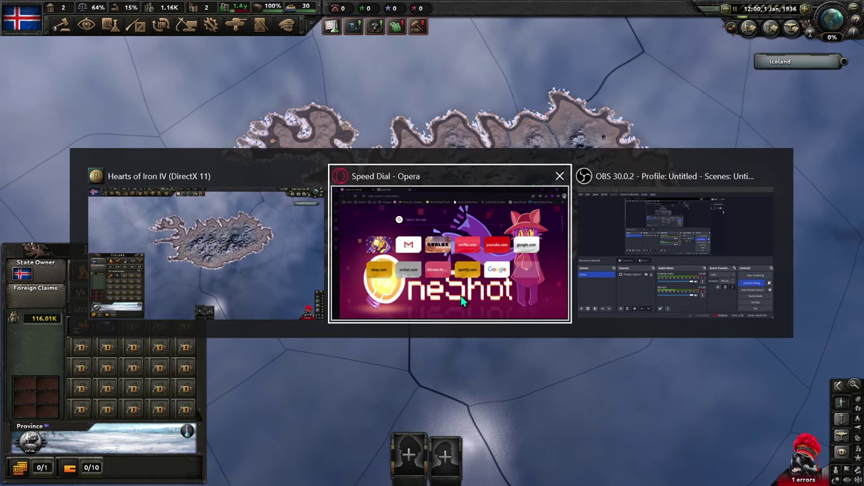